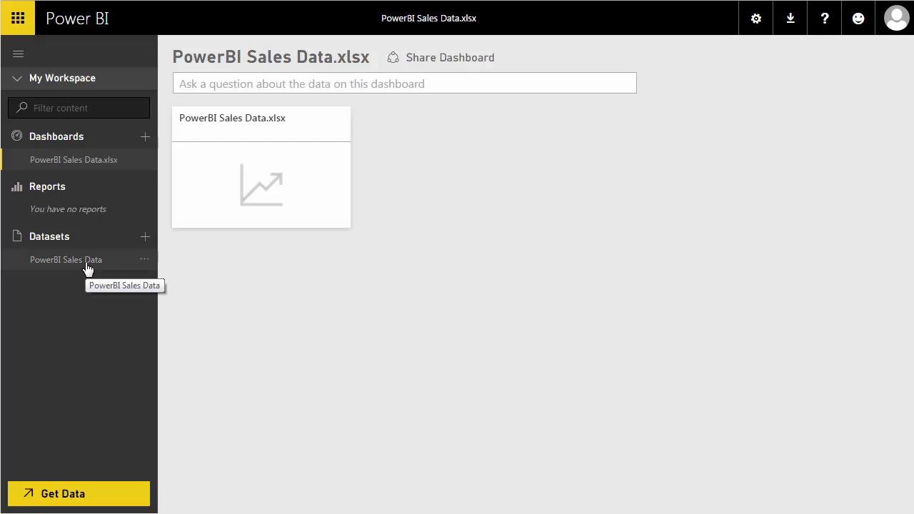
- Look over the dataset's refresh info and the dashboard's options without changing anything
{"action": "left_click", "coordinate": [145, 262]}
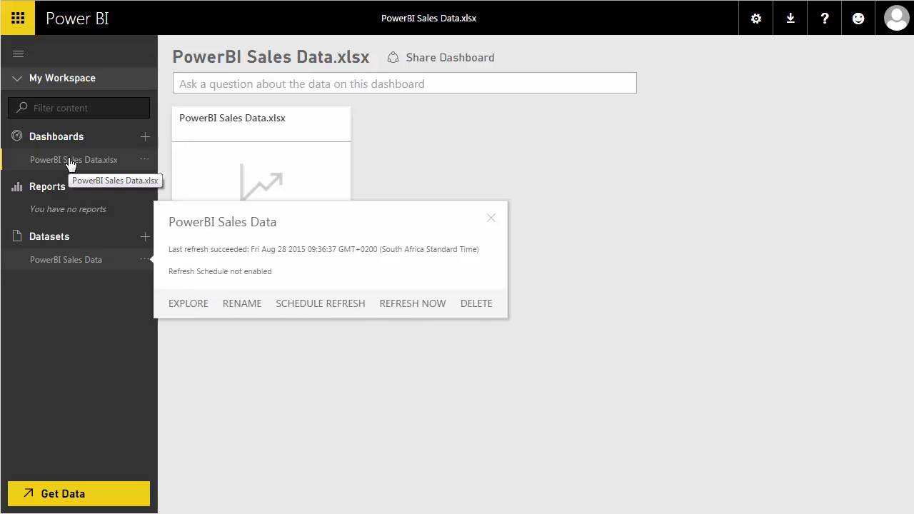
{"action": "left_click", "coordinate": [142, 165]}
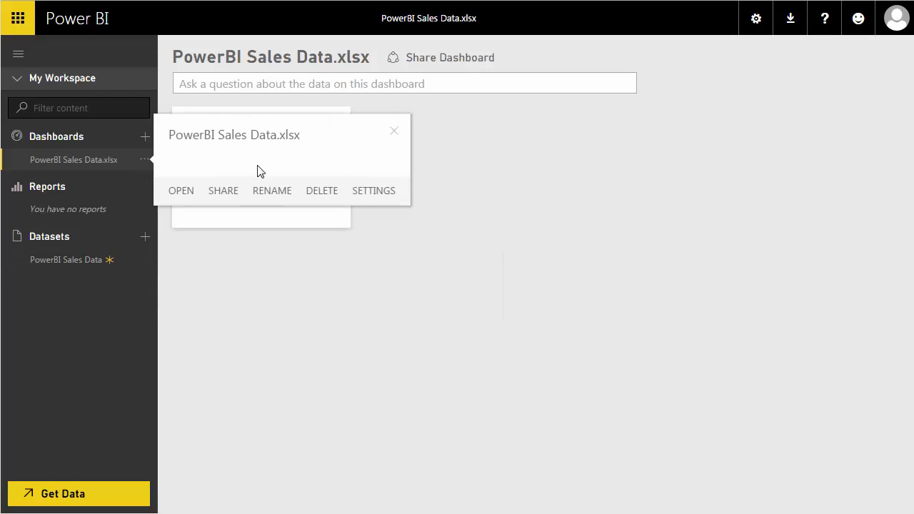
{"action": "left_click", "coordinate": [180, 193]}
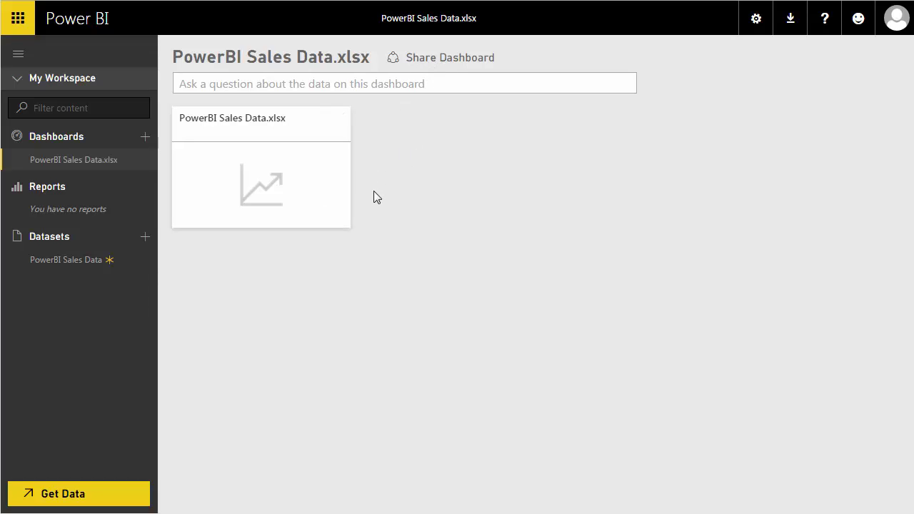
- Discard the tile detail edits and open the report behind the dashboard tile
{"action": "mouse_move", "coordinate": [275, 160]}
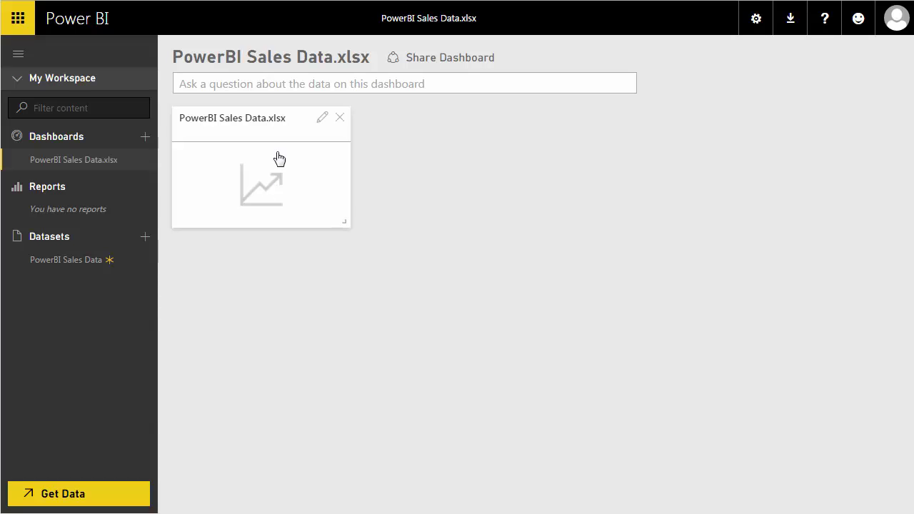
{"action": "left_click", "coordinate": [322, 119]}
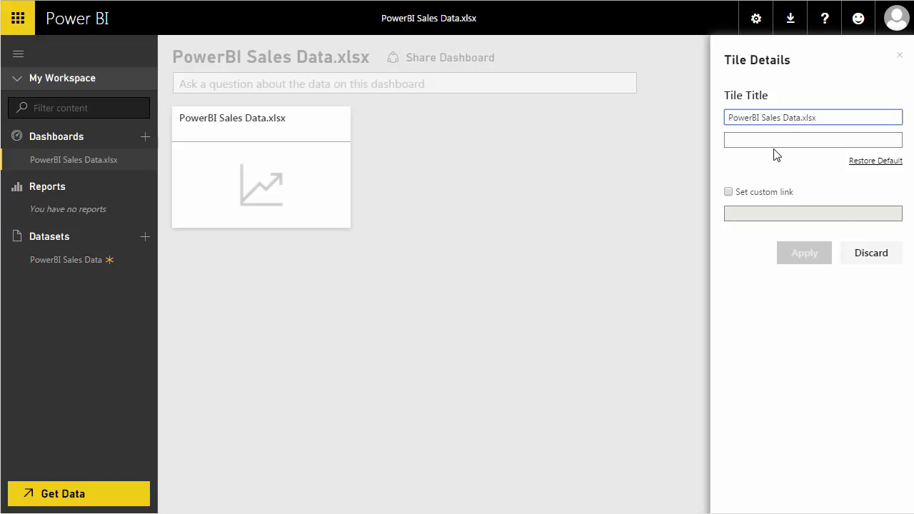
{"action": "left_click", "coordinate": [864, 254]}
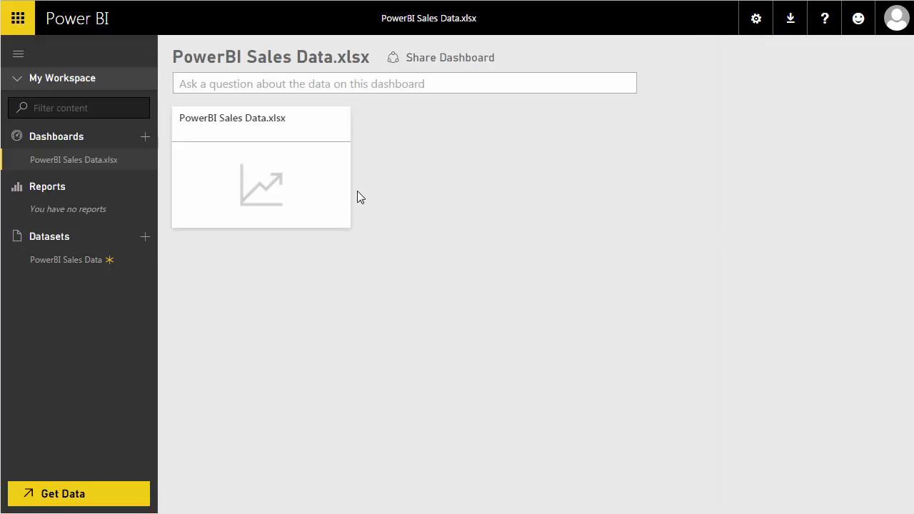
{"action": "left_click", "coordinate": [303, 176]}
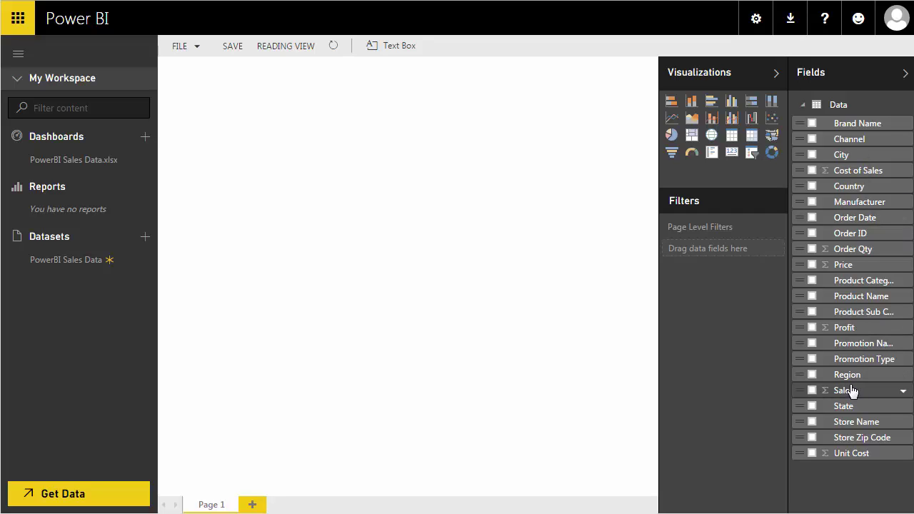
- Create an enlarged Manufacturer table at the page's top-left and add Sales to it
{"action": "left_click_drag", "start_coordinate": [857, 206], "coordinate": [347, 168]}
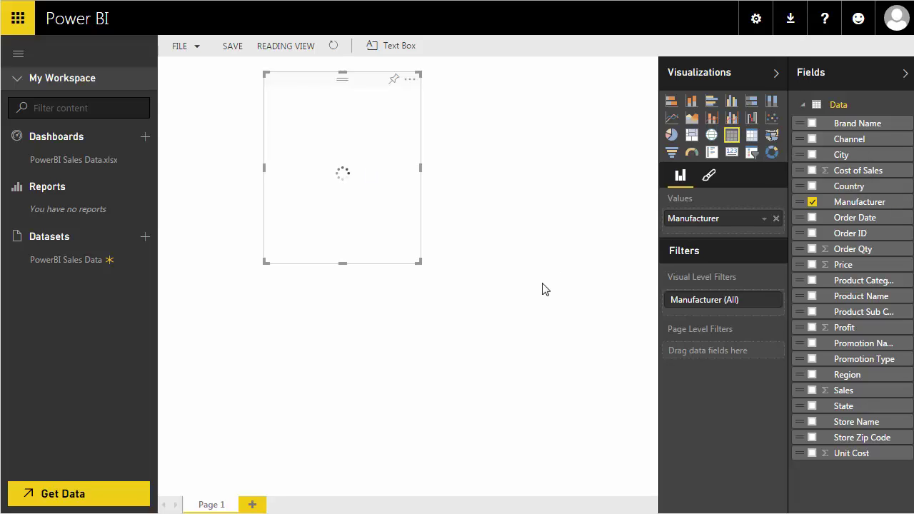
{"action": "left_click_drag", "start_coordinate": [373, 84], "coordinate": [280, 94]}
{"action": "left_click_drag", "start_coordinate": [325, 270], "coordinate": [393, 349]}
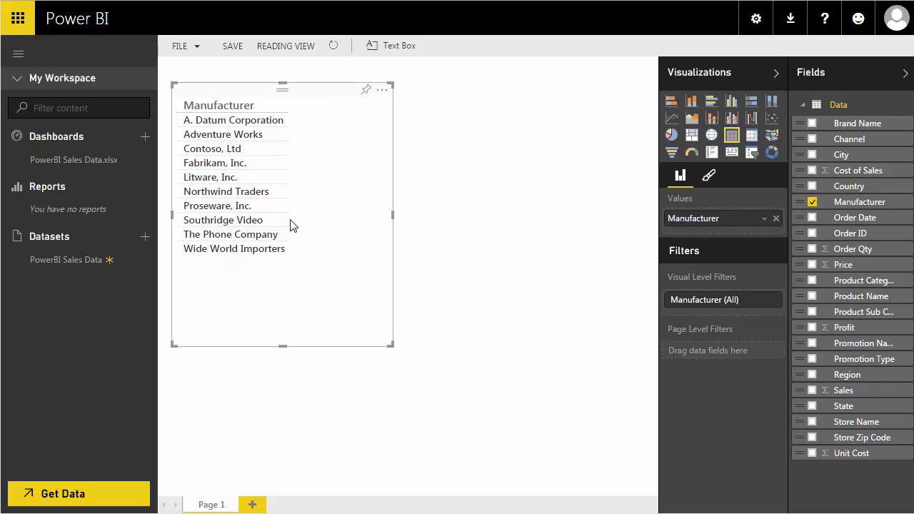
{"action": "left_click", "coordinate": [812, 391]}
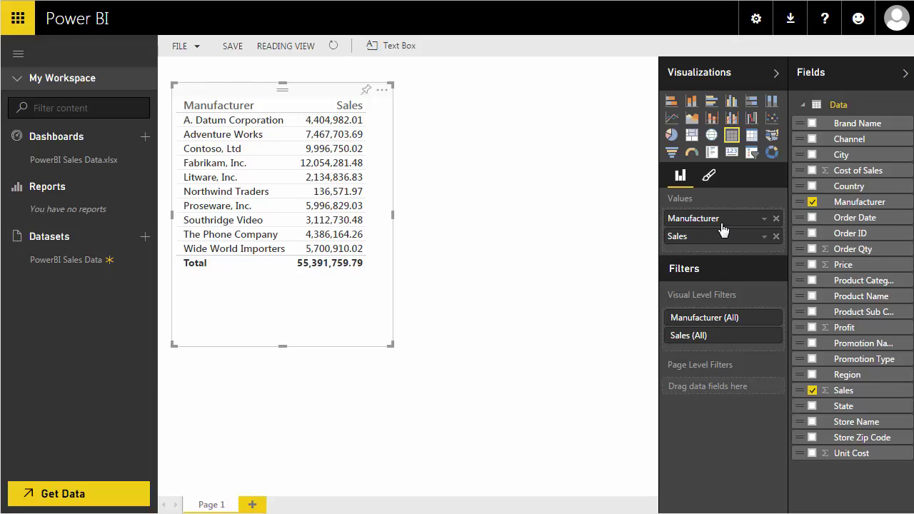
- Keep the table's Totals on and give it a light grey background at 83% transparency
{"action": "left_click", "coordinate": [708, 176]}
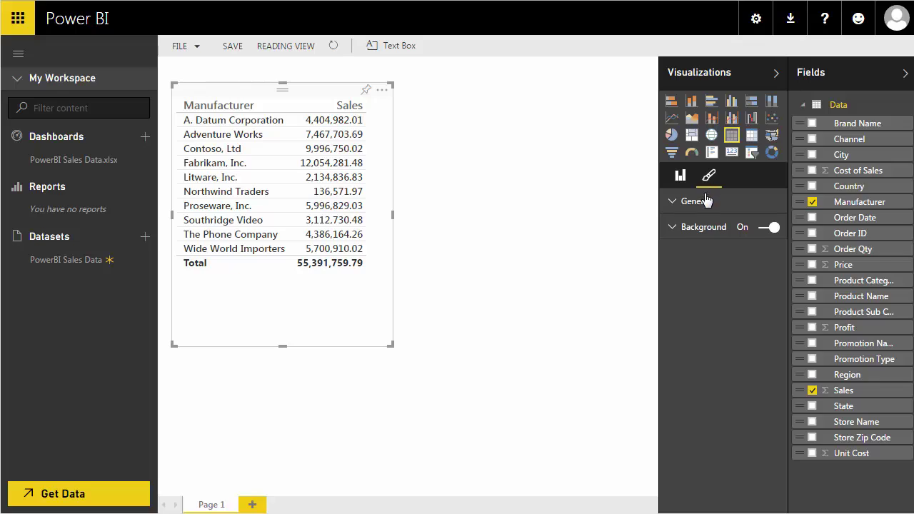
{"action": "left_click", "coordinate": [677, 204]}
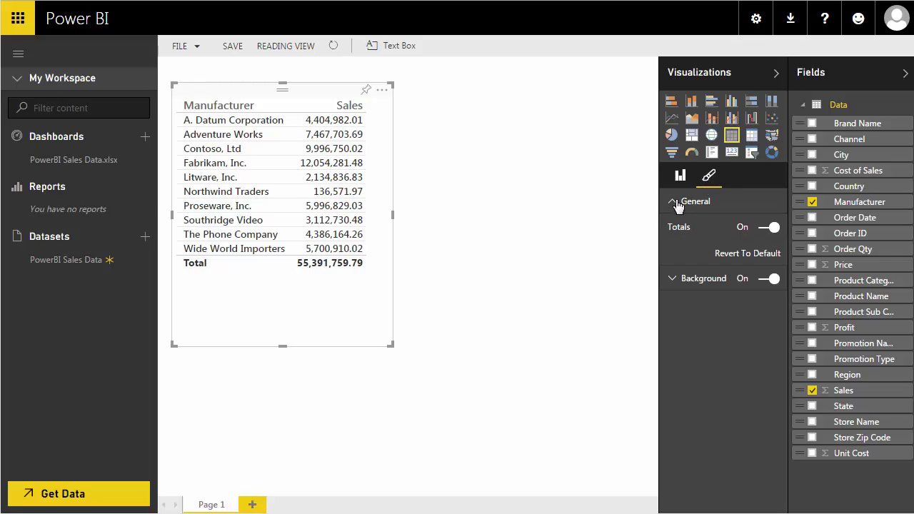
{"action": "left_click", "coordinate": [760, 230]}
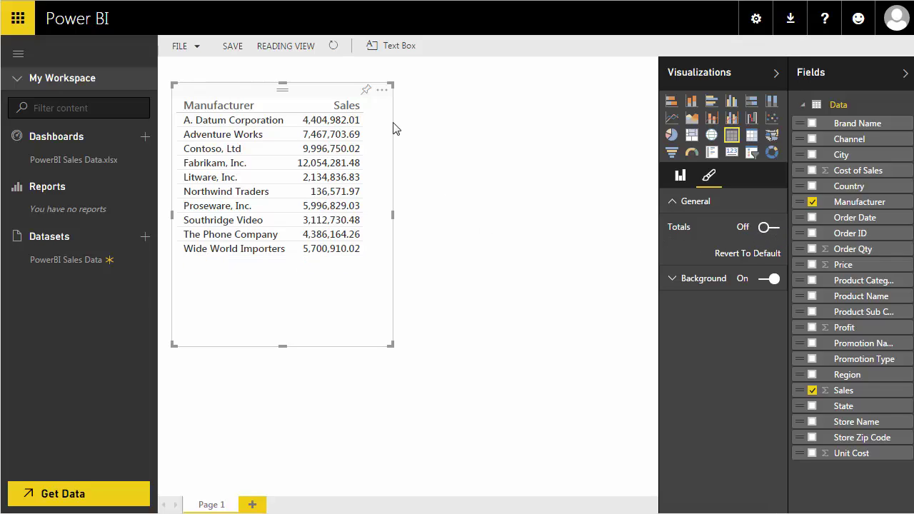
{"action": "left_click", "coordinate": [769, 228]}
{"action": "left_click", "coordinate": [699, 281]}
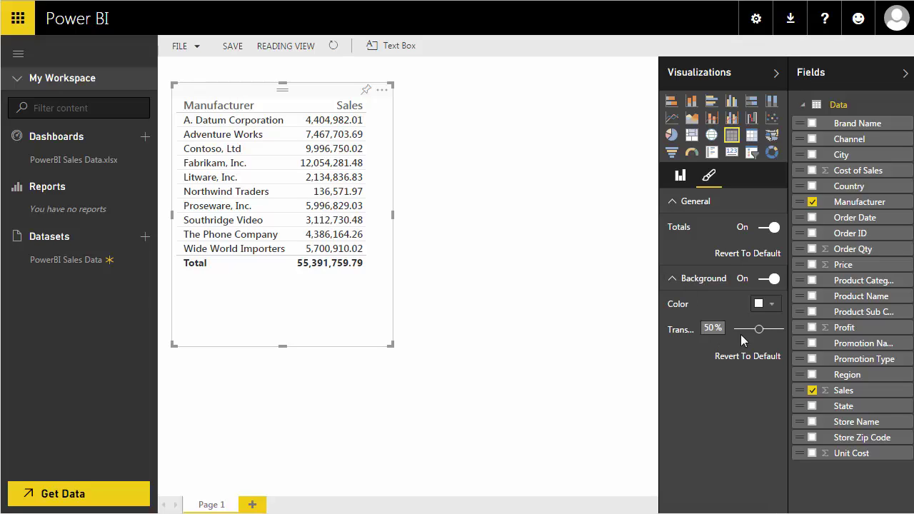
{"action": "left_click", "coordinate": [776, 308]}
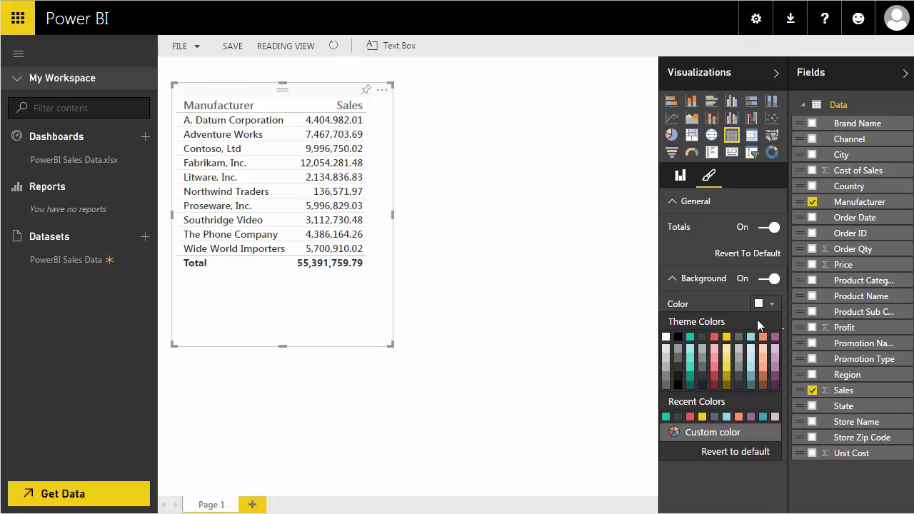
{"action": "left_click", "coordinate": [670, 374]}
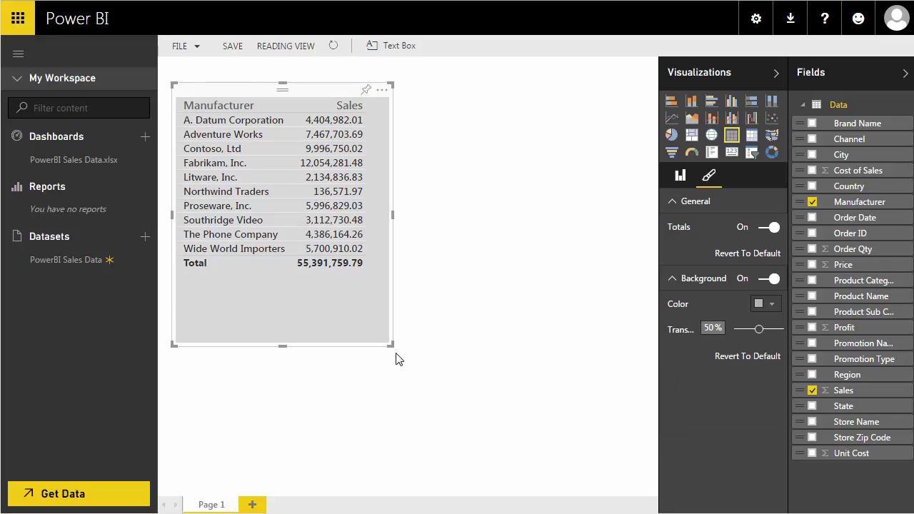
{"action": "mouse_move", "coordinate": [758, 331]}
{"action": "left_mouse_down"}
{"action": "mouse_move", "coordinate": [749, 333]}
{"action": "mouse_move", "coordinate": [776, 331]}
{"action": "left_mouse_up"}
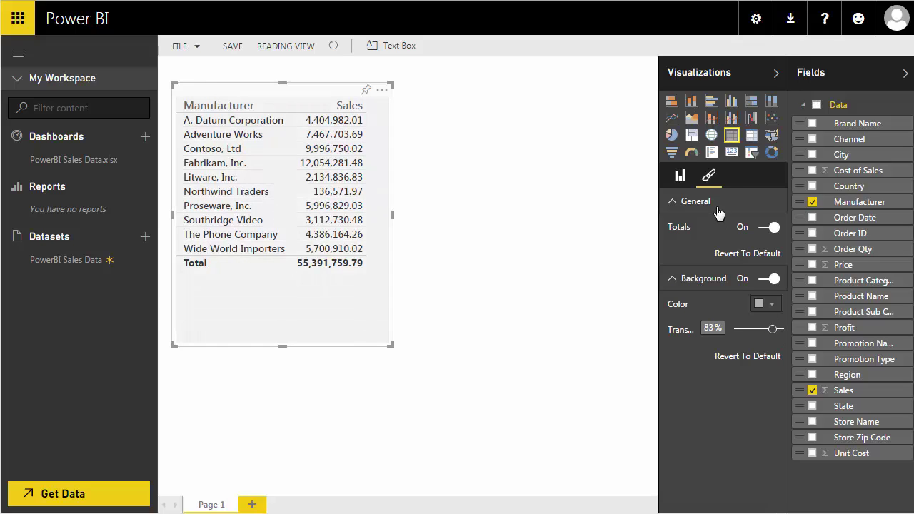
{"action": "left_click", "coordinate": [443, 228]}
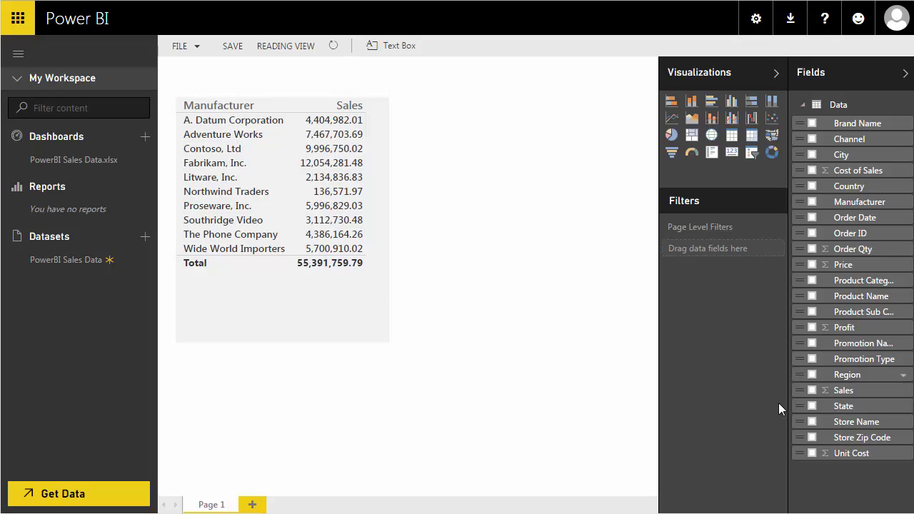
- Place a Product Category visual at the upper right and convert it to a slicer
{"action": "left_click_drag", "start_coordinate": [861, 286], "coordinate": [593, 128]}
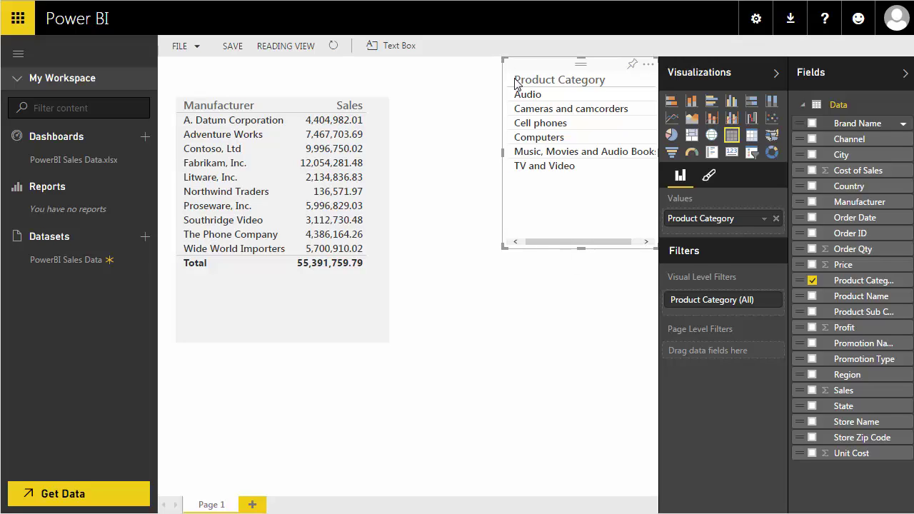
{"action": "left_click_drag", "start_coordinate": [569, 77], "coordinate": [568, 108]}
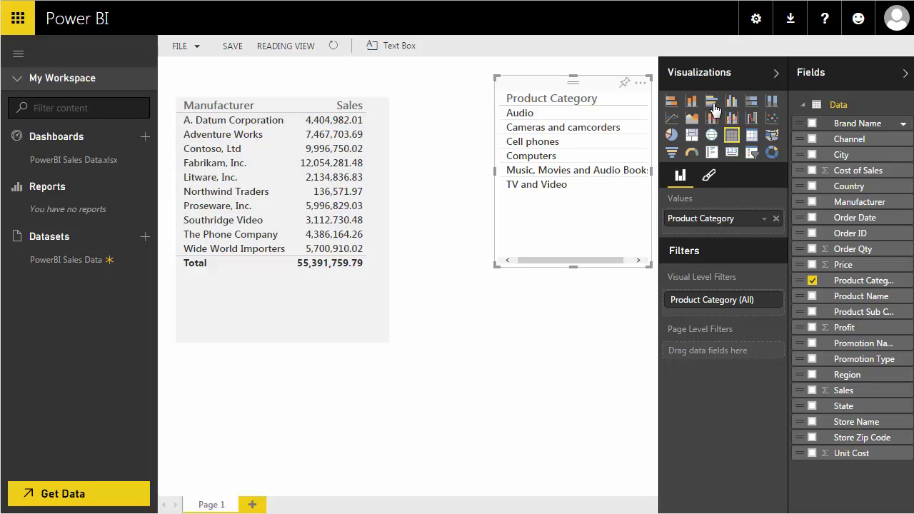
{"action": "left_click", "coordinate": [752, 156]}
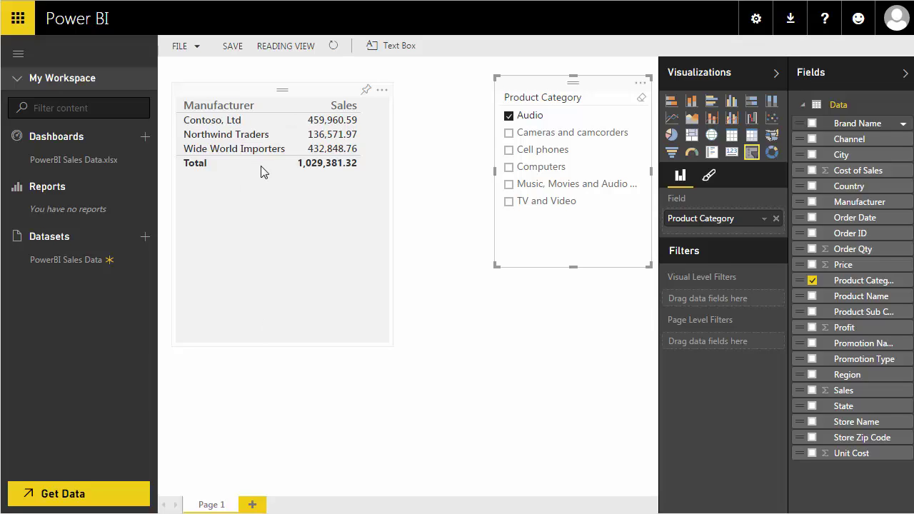
- Try Audio, Cameras and camcorders, Cell phones and Computers in the slicer, then clear all selections
{"action": "left_click", "coordinate": [508, 117]}
{"action": "left_click", "coordinate": [508, 133]}
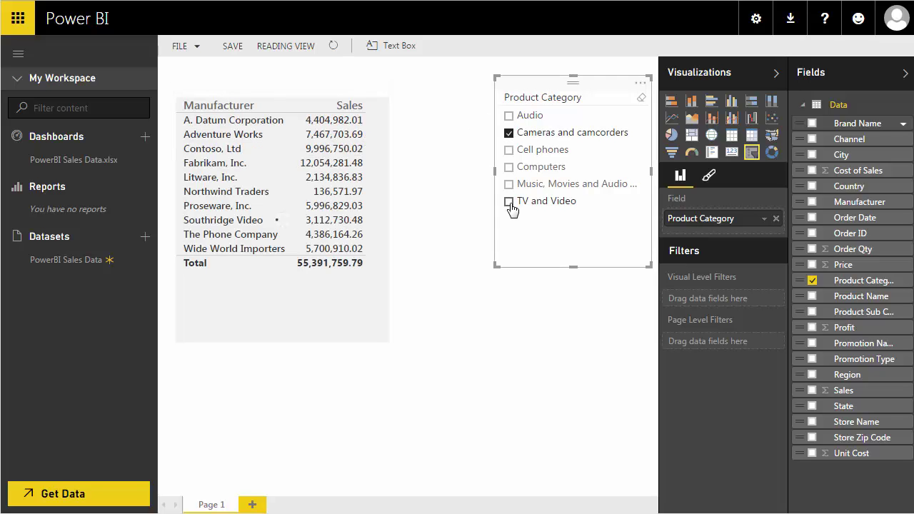
{"action": "left_click", "coordinate": [509, 134]}
{"action": "left_click", "coordinate": [508, 150]}
{"action": "left_click", "coordinate": [508, 167]}
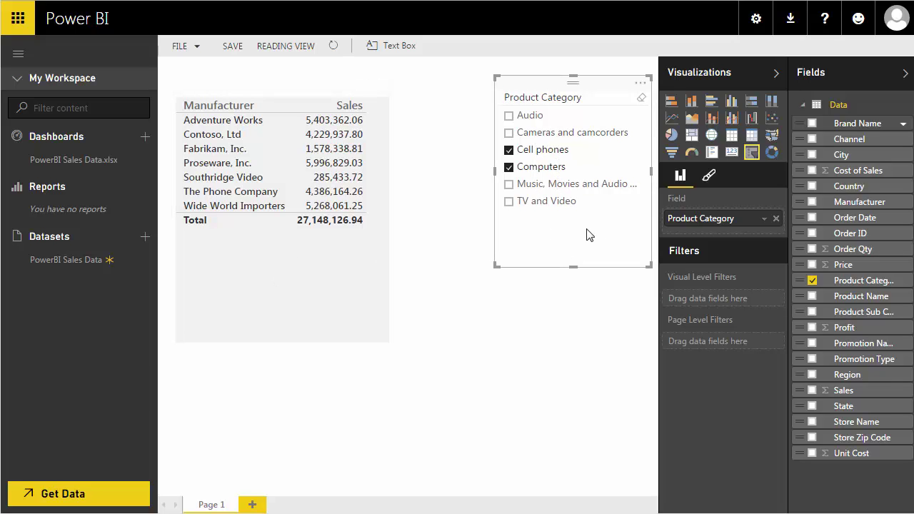
{"action": "left_click", "coordinate": [642, 98]}
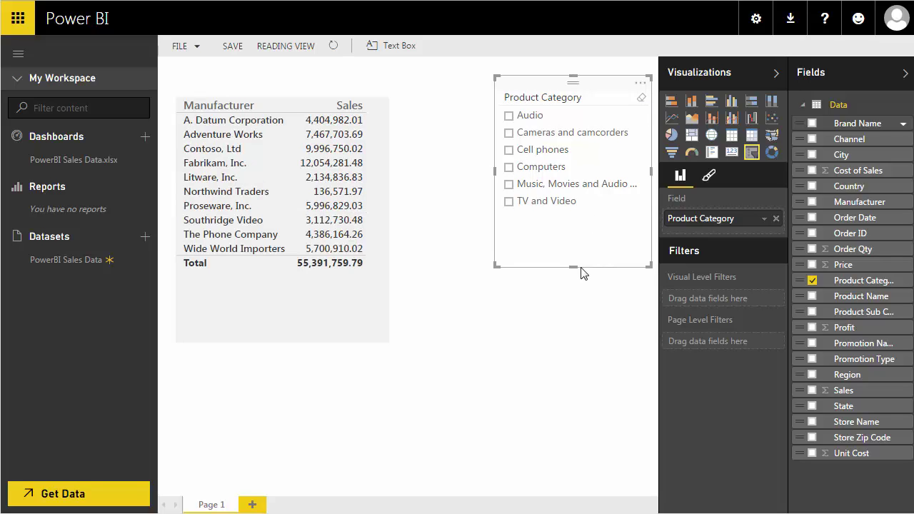
- Make the Manufacturer sales table shorter
{"action": "left_click", "coordinate": [317, 313]}
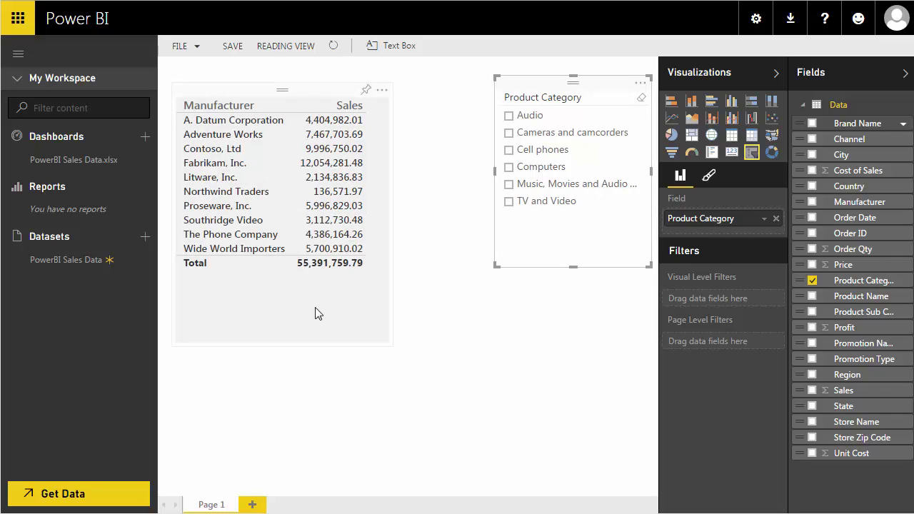
{"action": "left_click_drag", "start_coordinate": [282, 326], "coordinate": [284, 291]}
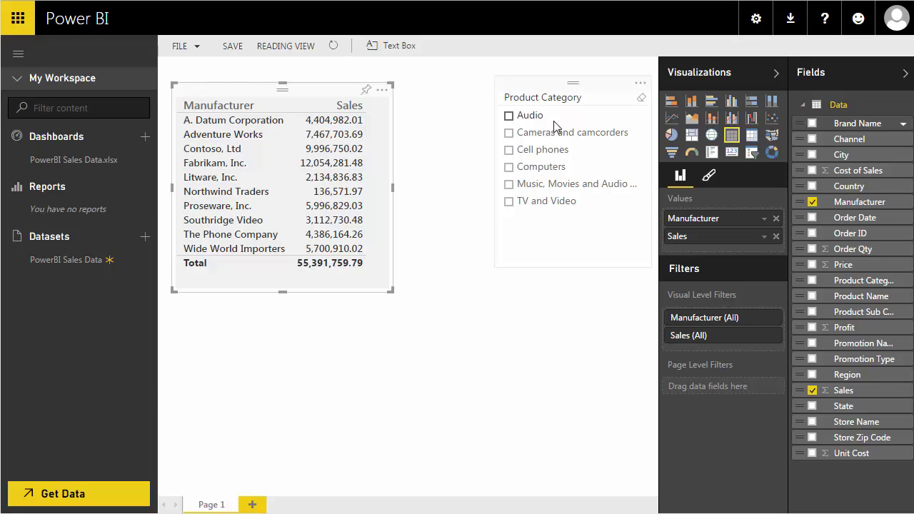
{"action": "left_click", "coordinate": [553, 154]}
{"action": "left_click", "coordinate": [313, 330]}
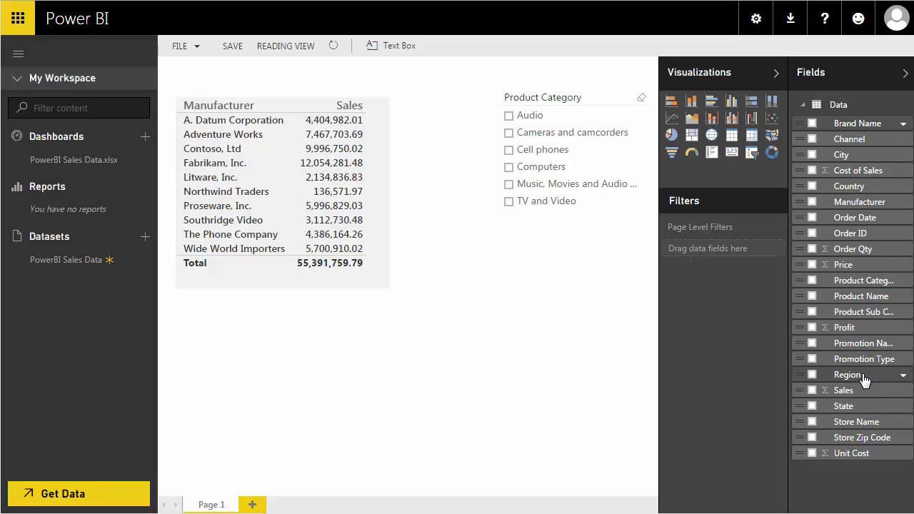
- Add a widened Product Sub Category and Profit table below the sales table, then tick Audio
{"action": "left_click_drag", "start_coordinate": [870, 314], "coordinate": [423, 346]}
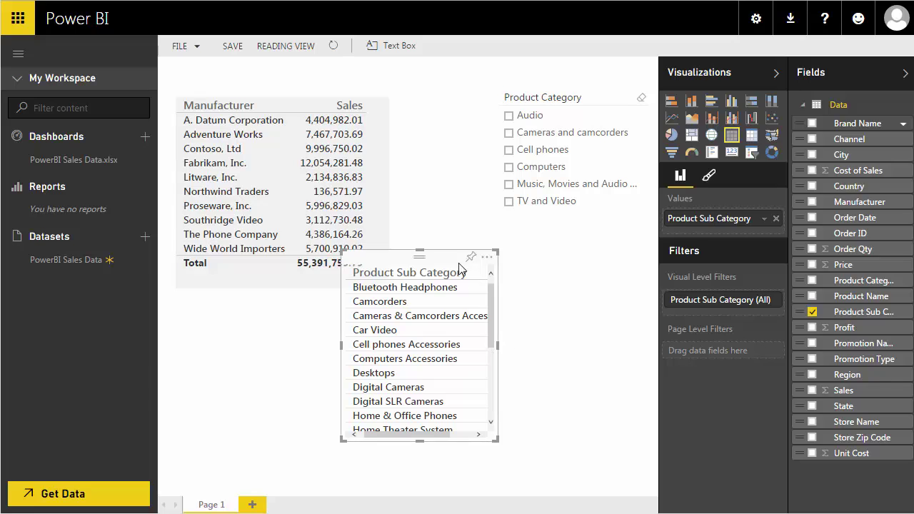
{"action": "left_click_drag", "start_coordinate": [455, 253], "coordinate": [341, 290]}
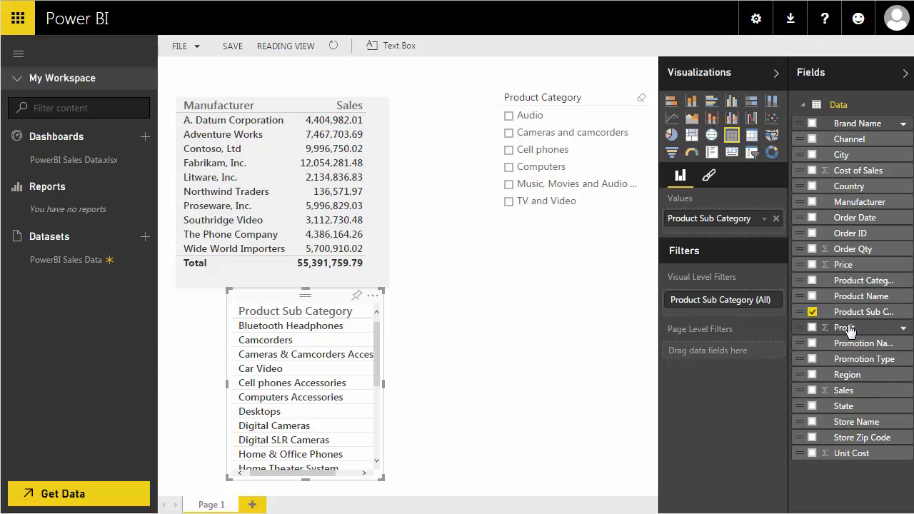
{"action": "left_click_drag", "start_coordinate": [848, 330], "coordinate": [732, 237]}
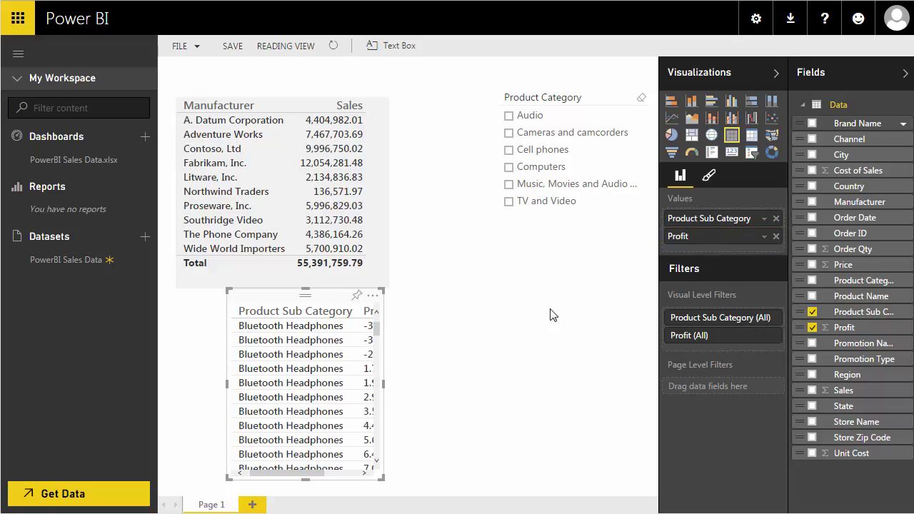
{"action": "left_click_drag", "start_coordinate": [385, 386], "coordinate": [561, 402]}
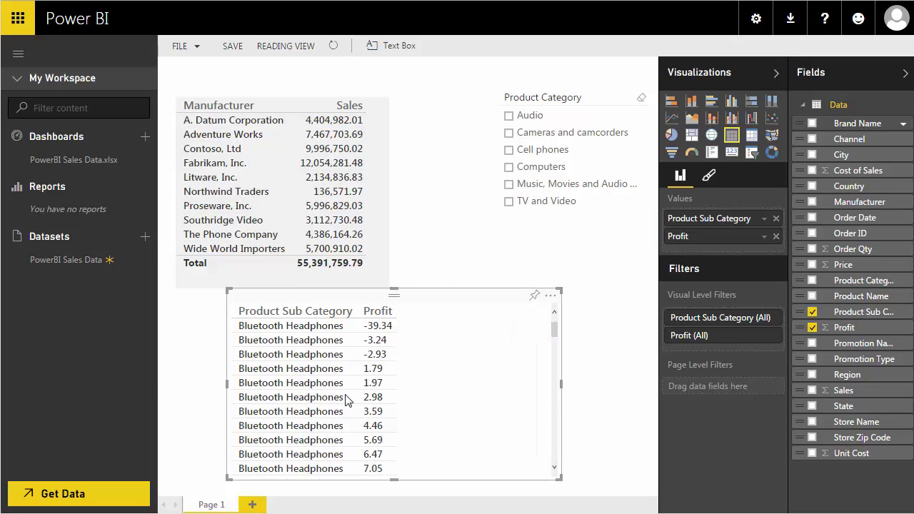
{"action": "mouse_move", "coordinate": [555, 330]}
{"action": "left_mouse_down"}
{"action": "mouse_move", "coordinate": [551, 469]}
{"action": "mouse_move", "coordinate": [556, 335]}
{"action": "left_mouse_up"}
{"action": "left_click", "coordinate": [509, 115]}
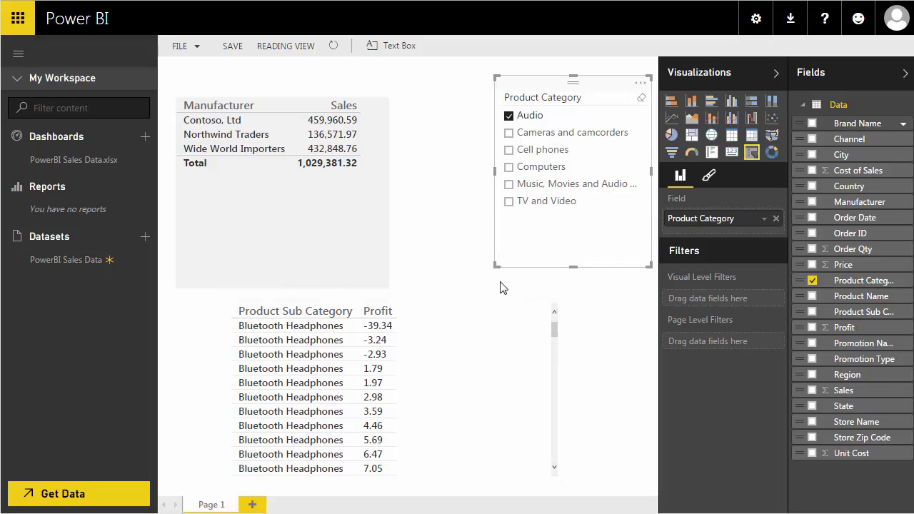
- Untick Audio, filter to Cell phones, and select the profit table for editing
{"action": "left_click", "coordinate": [510, 116]}
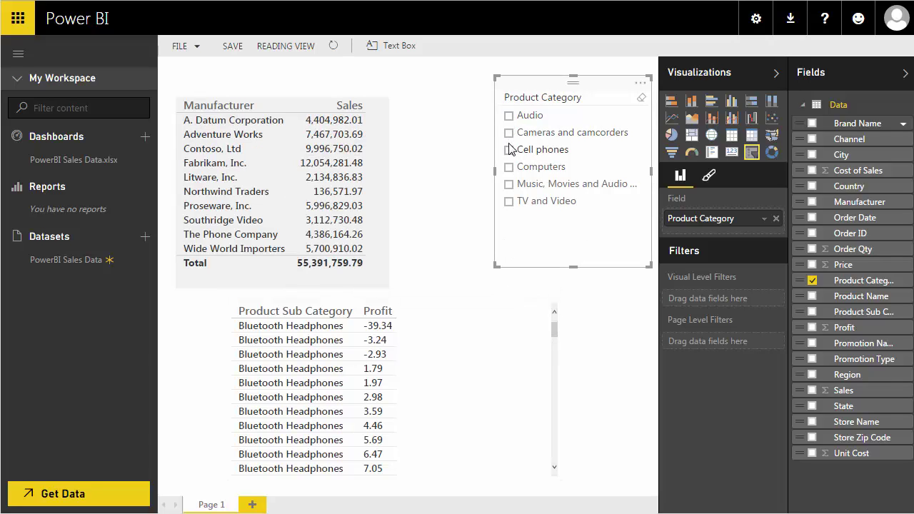
{"action": "left_click", "coordinate": [510, 150]}
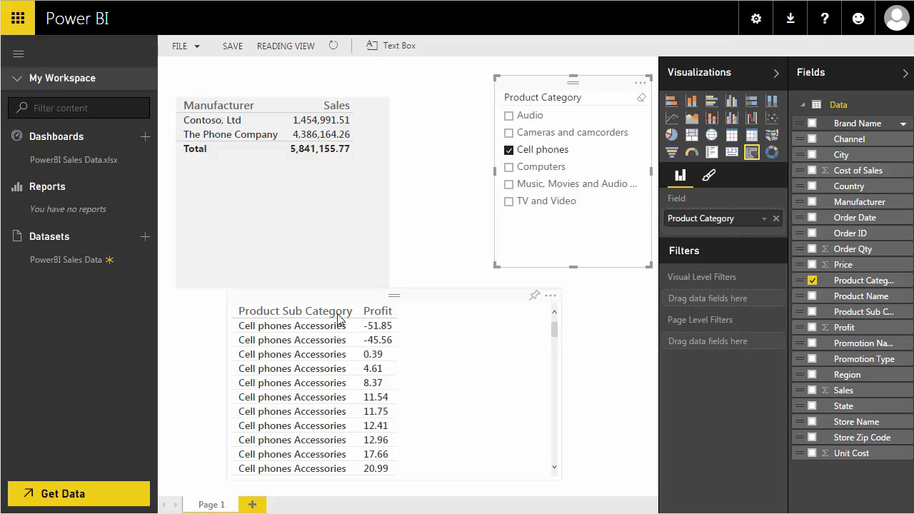
{"action": "left_click", "coordinate": [553, 349]}
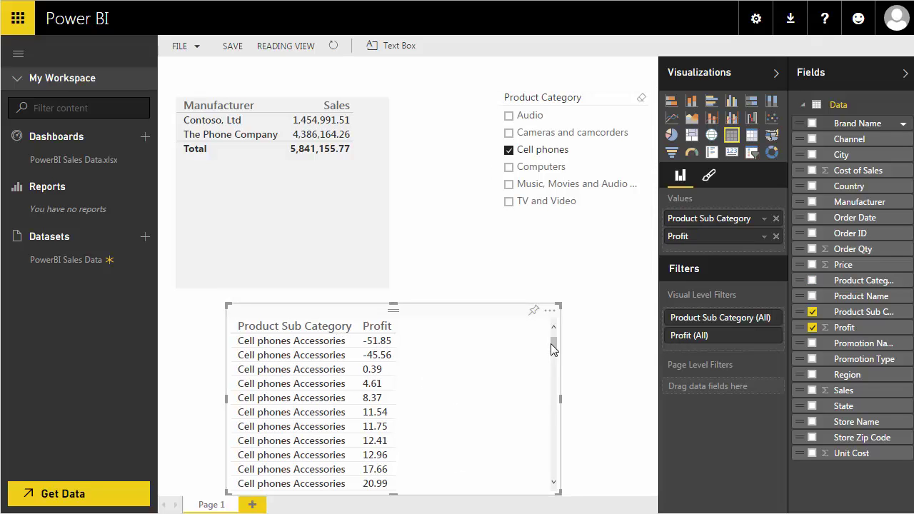
{"action": "left_click_drag", "start_coordinate": [556, 349], "coordinate": [557, 490]}
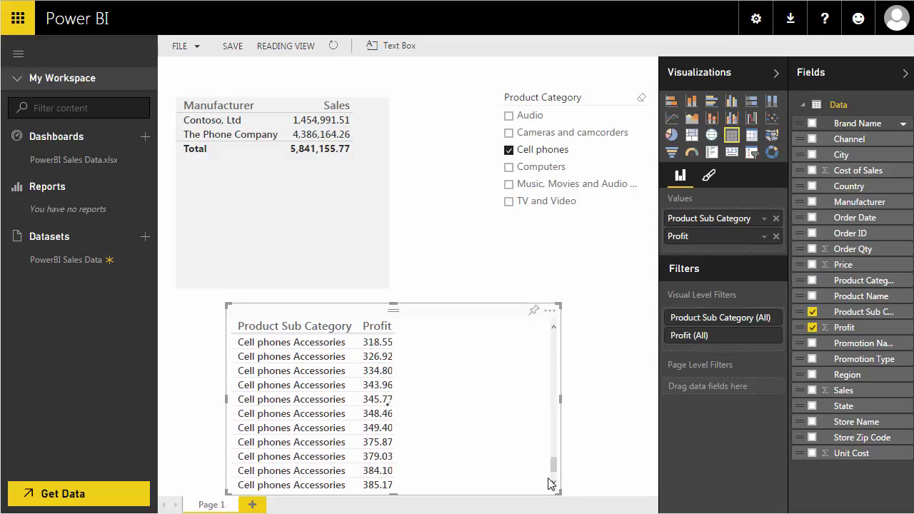
{"action": "left_click_drag", "start_coordinate": [543, 437], "coordinate": [452, 372]}
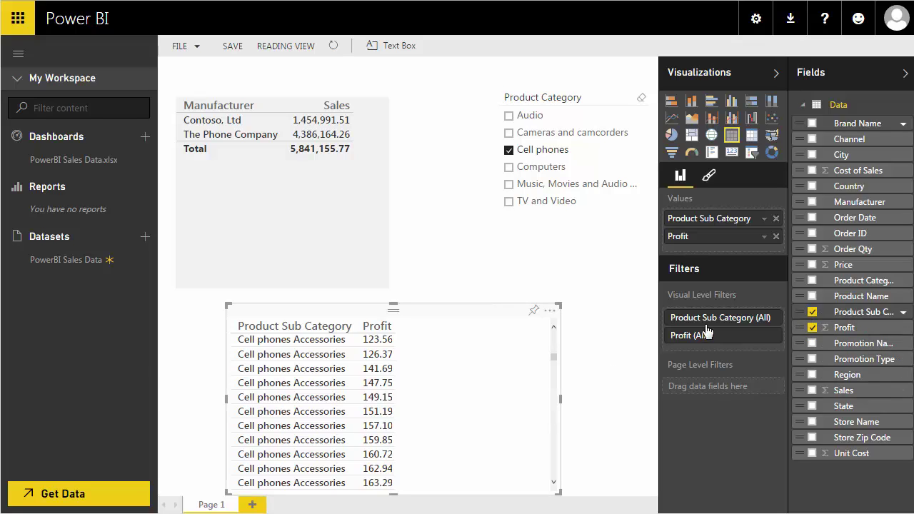
- Replace Product Sub Category with Region in the profit table and adjust its layout
{"action": "left_click", "coordinate": [777, 219]}
{"action": "left_click_drag", "start_coordinate": [785, 375], "coordinate": [718, 214]}
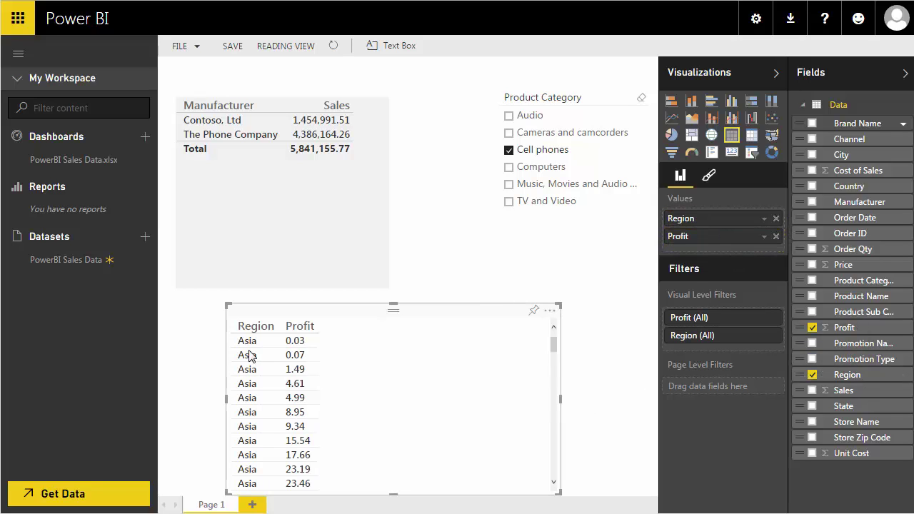
{"action": "left_click_drag", "start_coordinate": [446, 304], "coordinate": [426, 270]}
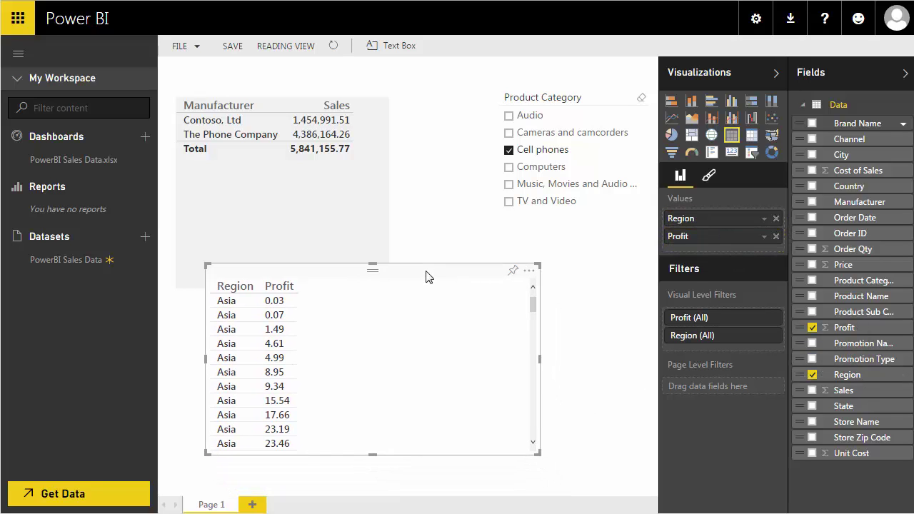
{"action": "mouse_move", "coordinate": [533, 307]}
{"action": "left_mouse_down"}
{"action": "mouse_move", "coordinate": [538, 431]}
{"action": "mouse_move", "coordinate": [549, 413]}
{"action": "mouse_move", "coordinate": [543, 303]}
{"action": "left_mouse_up"}
{"action": "left_click", "coordinate": [546, 303]}
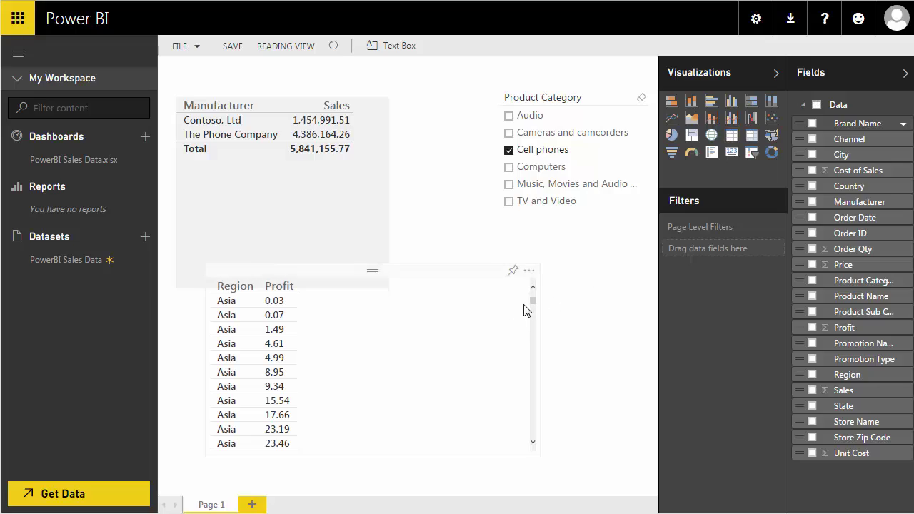
{"action": "left_click", "coordinate": [532, 296]}
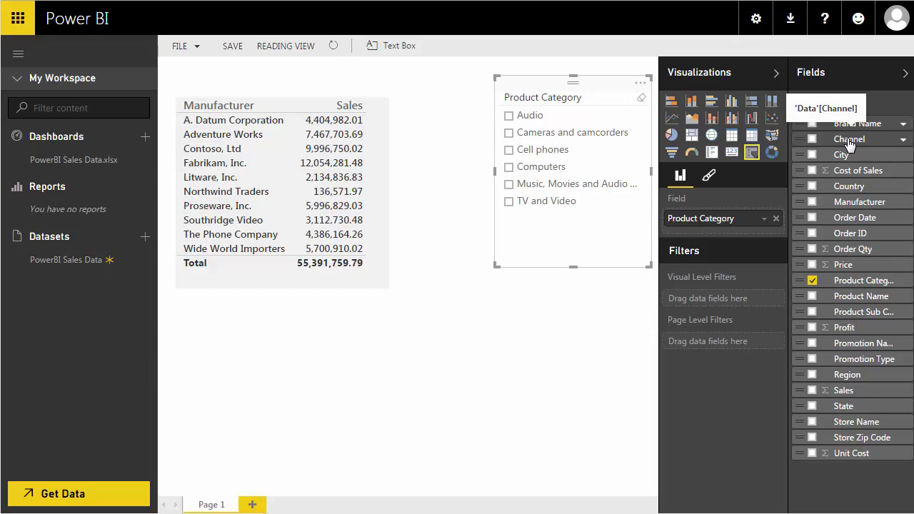
- Build a compact Channel table under the manufacturer table with Profit summed per channel
{"action": "left_click_drag", "start_coordinate": [850, 145], "coordinate": [302, 350]}
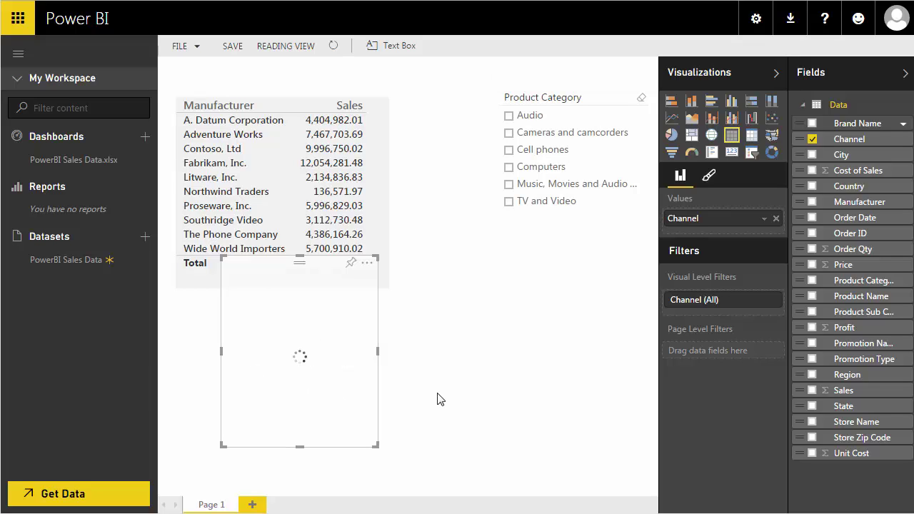
{"action": "left_click_drag", "start_coordinate": [262, 268], "coordinate": [223, 317]}
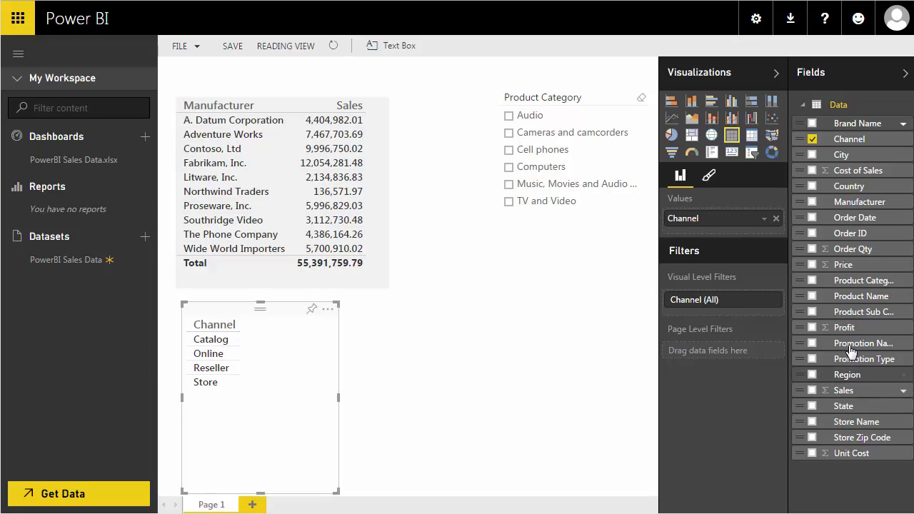
{"action": "left_click_drag", "start_coordinate": [854, 335], "coordinate": [724, 233]}
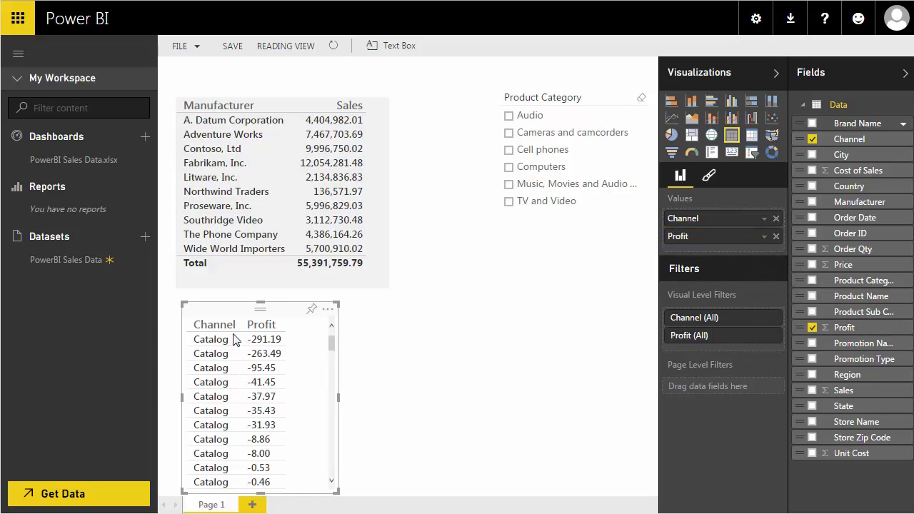
{"action": "left_click", "coordinate": [764, 237]}
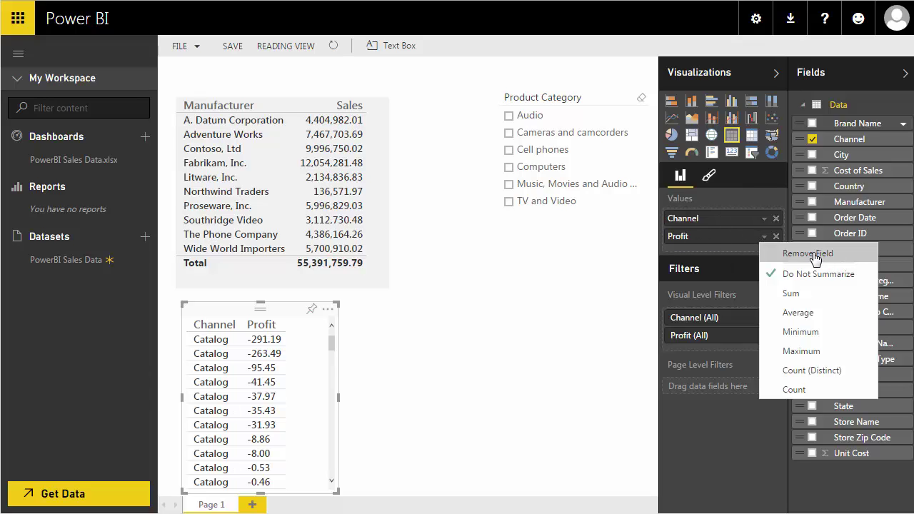
{"action": "left_click", "coordinate": [791, 293]}
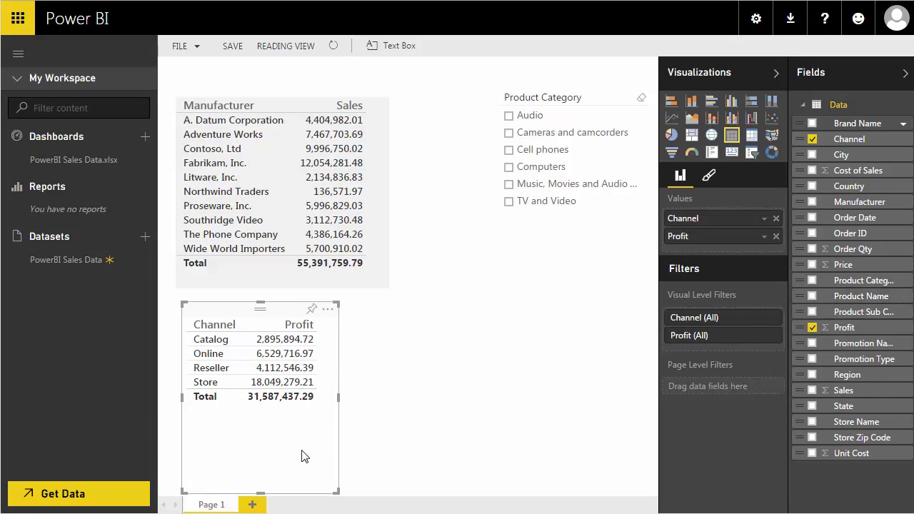
{"action": "left_click_drag", "start_coordinate": [259, 491], "coordinate": [273, 427]}
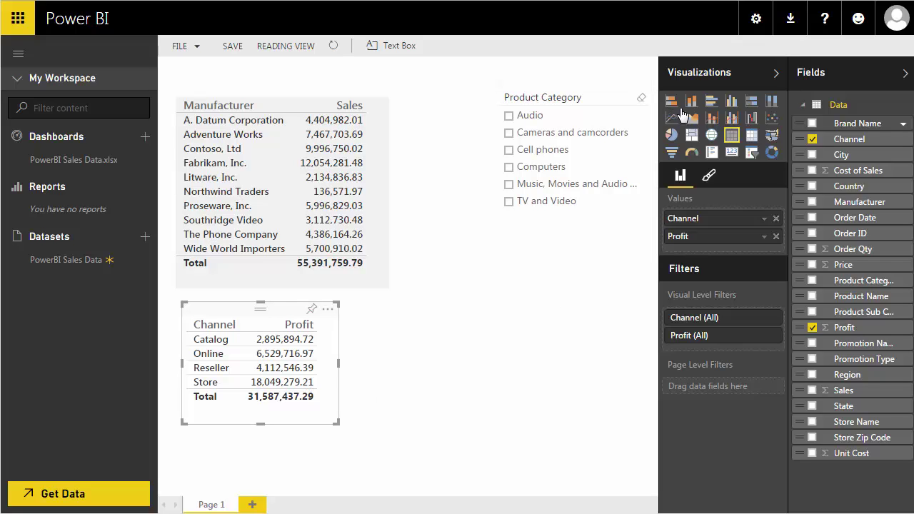
- Convert the Channel table to an enlarged clustered column chart, then test and clear Computers and Cell phones filters
{"action": "left_click", "coordinate": [731, 102]}
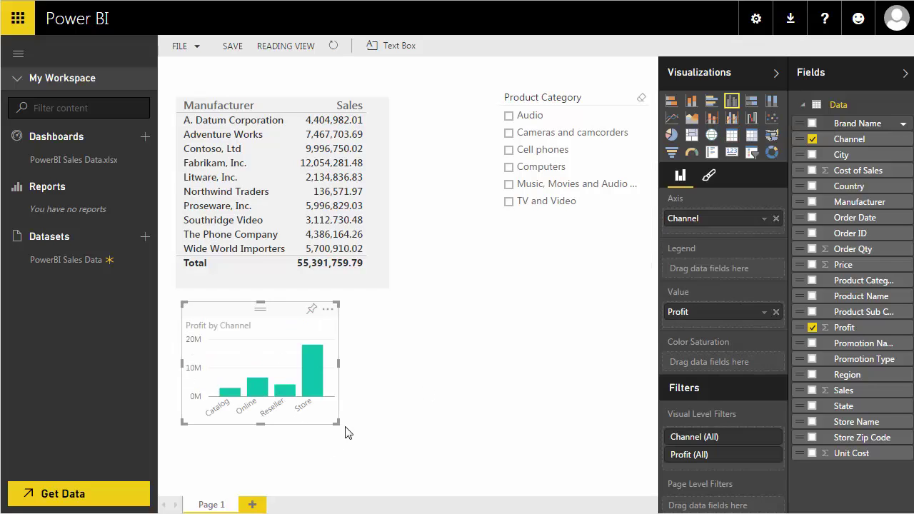
{"action": "left_click_drag", "start_coordinate": [339, 424], "coordinate": [429, 470]}
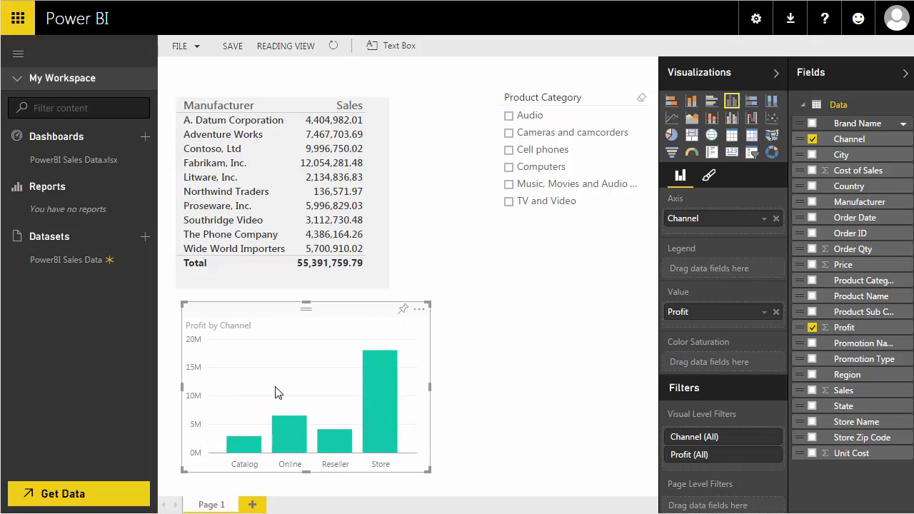
{"action": "left_click", "coordinate": [508, 166]}
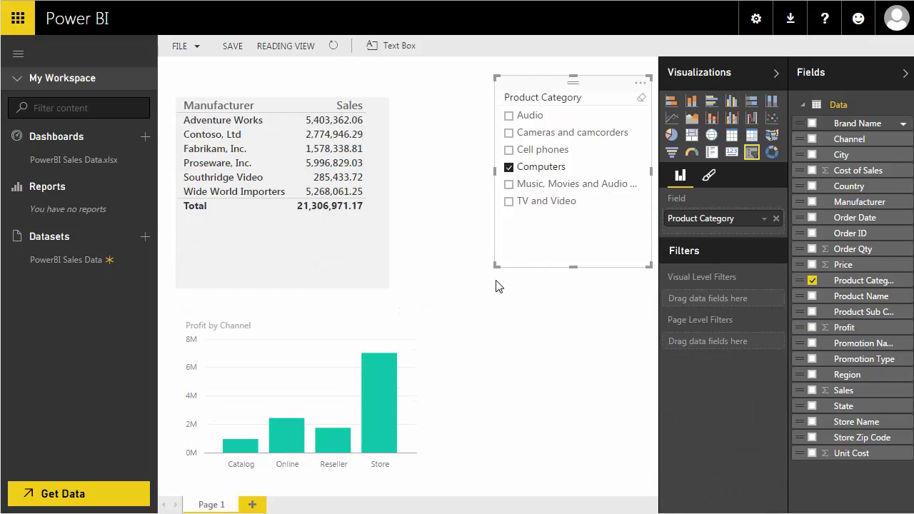
{"action": "left_click", "coordinate": [508, 166]}
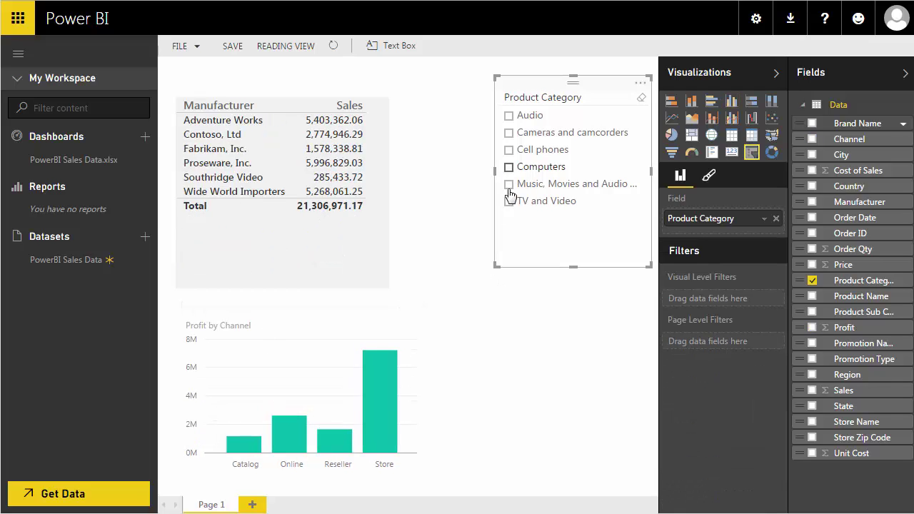
{"action": "left_click", "coordinate": [508, 149]}
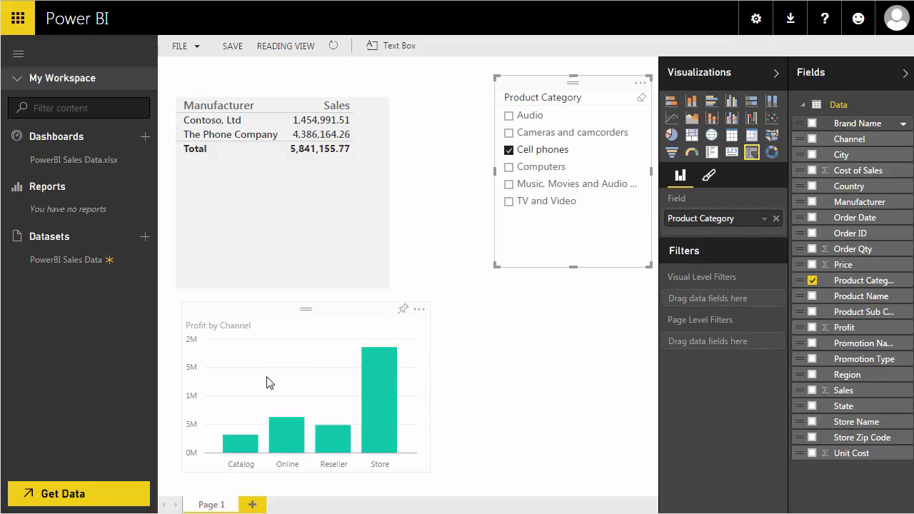
{"action": "left_click", "coordinate": [509, 149]}
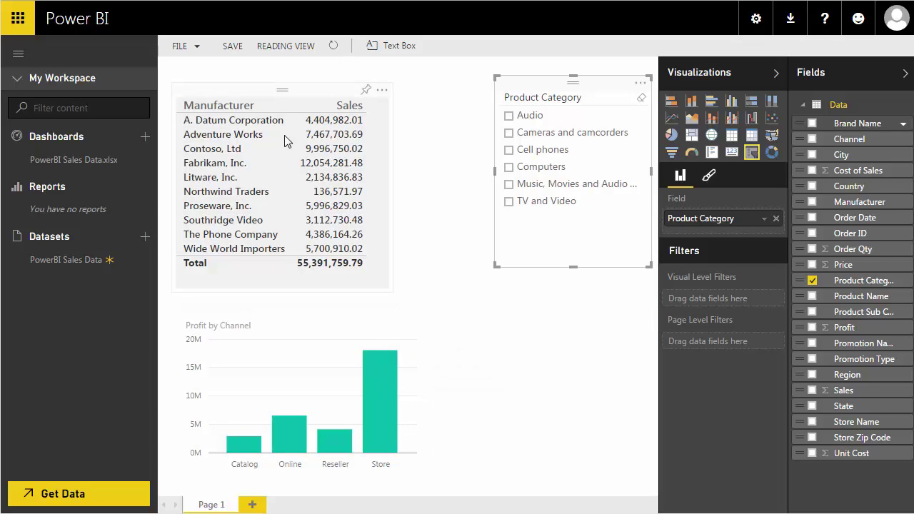
- Cross-filter by the Store, Reseller and Online bars, narrow the chart, then clear the highlight
{"action": "left_click", "coordinate": [380, 393]}
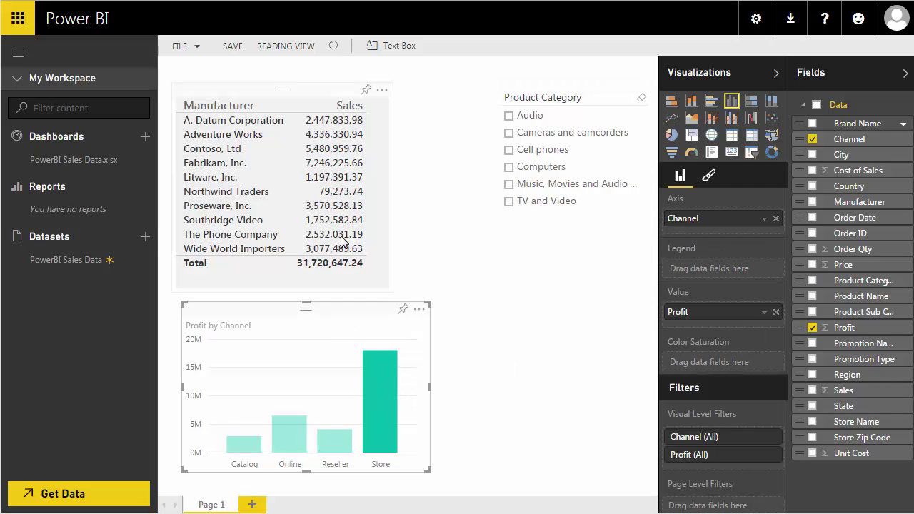
{"action": "left_click", "coordinate": [339, 443]}
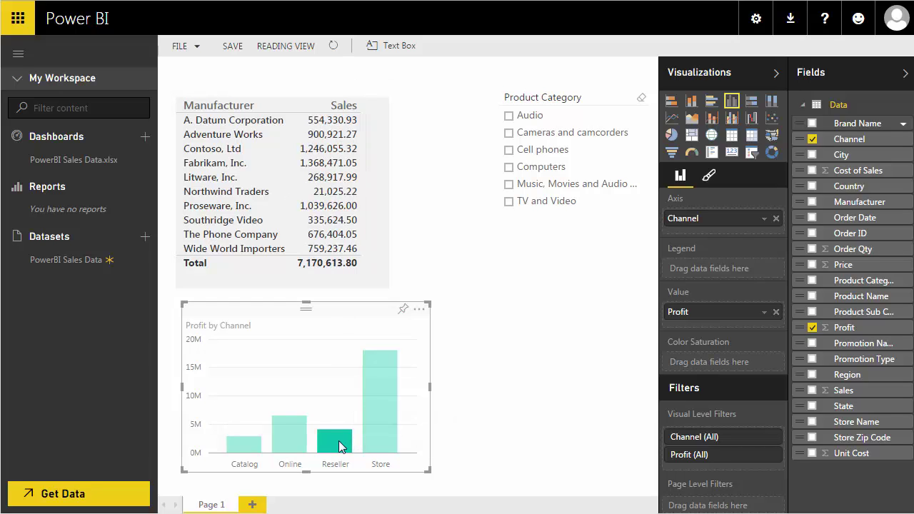
{"action": "left_click", "coordinate": [295, 443]}
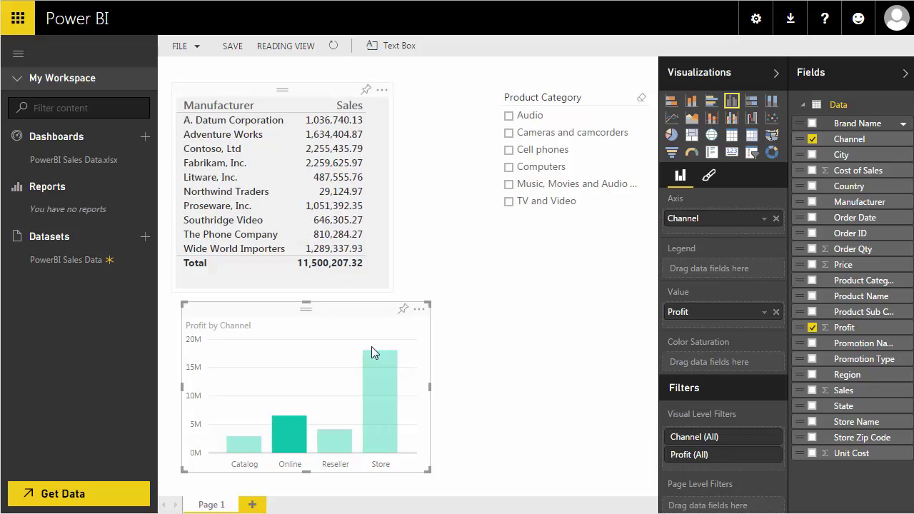
{"action": "left_click_drag", "start_coordinate": [430, 388], "coordinate": [398, 388]}
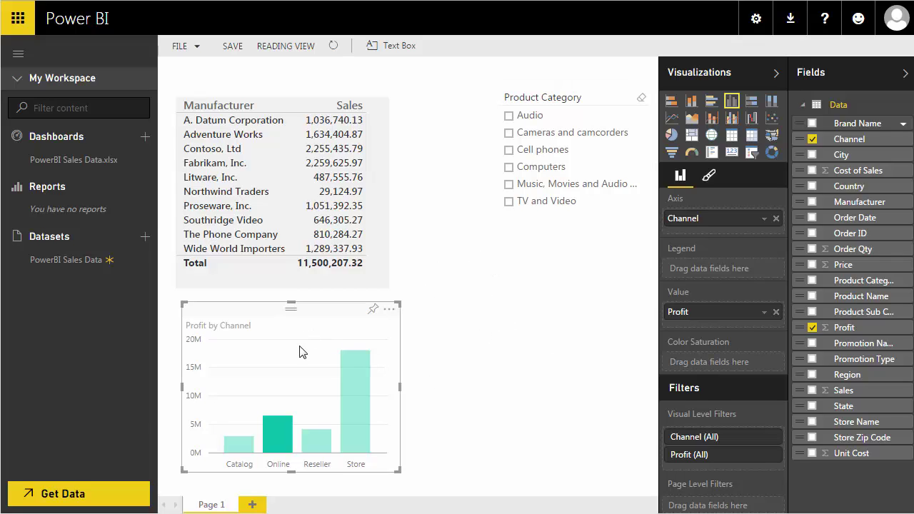
{"action": "left_click", "coordinate": [325, 386]}
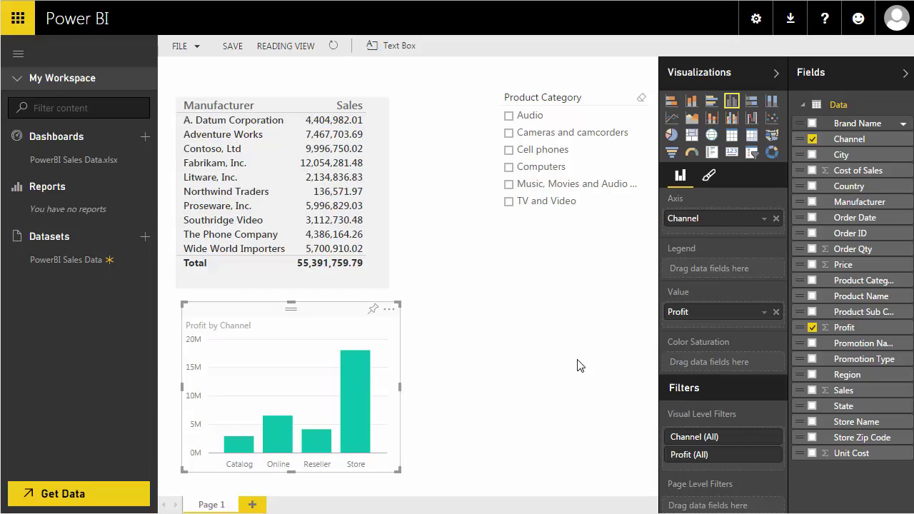
{"action": "left_click", "coordinate": [533, 346]}
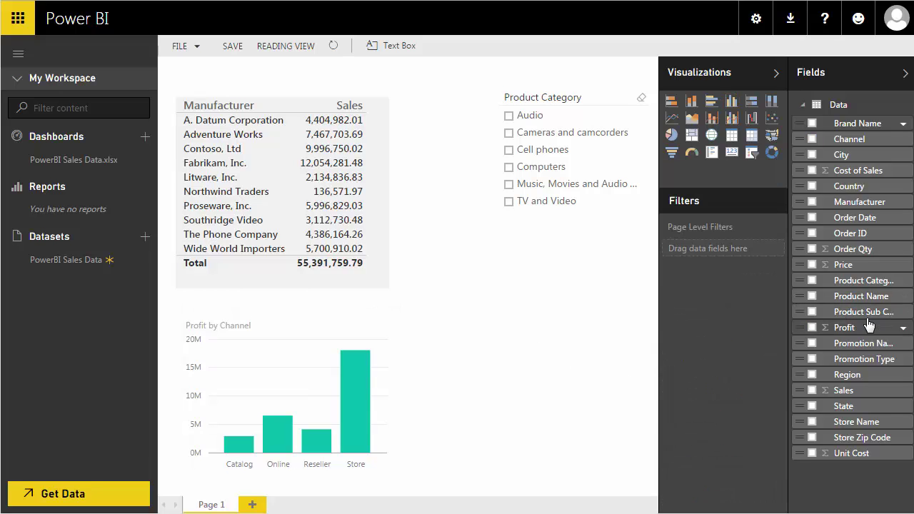
- Build a new table visual of Product Sub Category and Profit
{"action": "left_click_drag", "start_coordinate": [868, 315], "coordinate": [536, 304]}
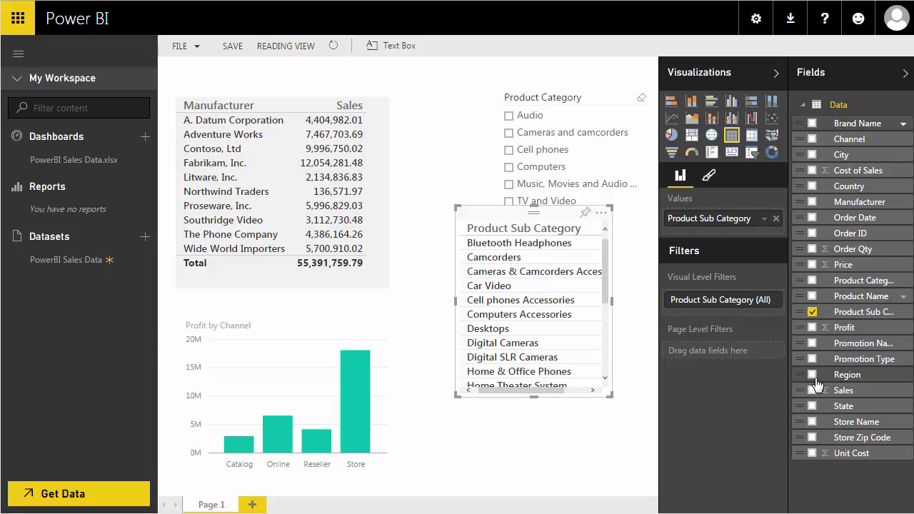
{"action": "left_click_drag", "start_coordinate": [844, 327], "coordinate": [729, 239]}
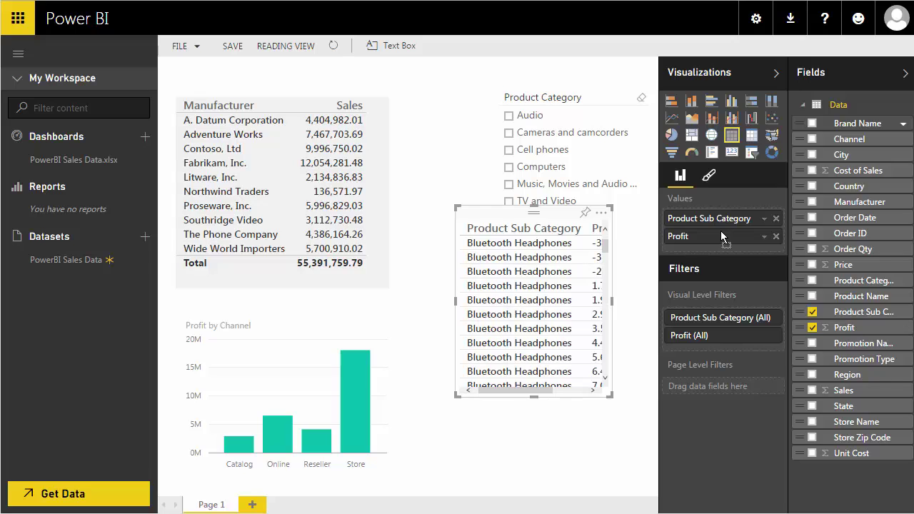
{"action": "left_click", "coordinate": [763, 239]}
- Move the table lower and make it taller and wider, then filter the report to Cell phones
{"action": "left_click_drag", "start_coordinate": [506, 261], "coordinate": [500, 266]}
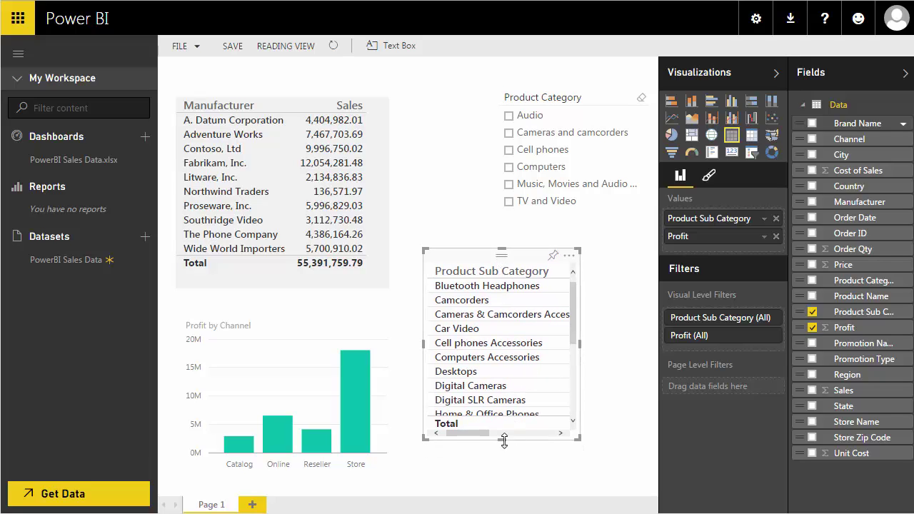
{"action": "left_click_drag", "start_coordinate": [501, 439], "coordinate": [500, 491]}
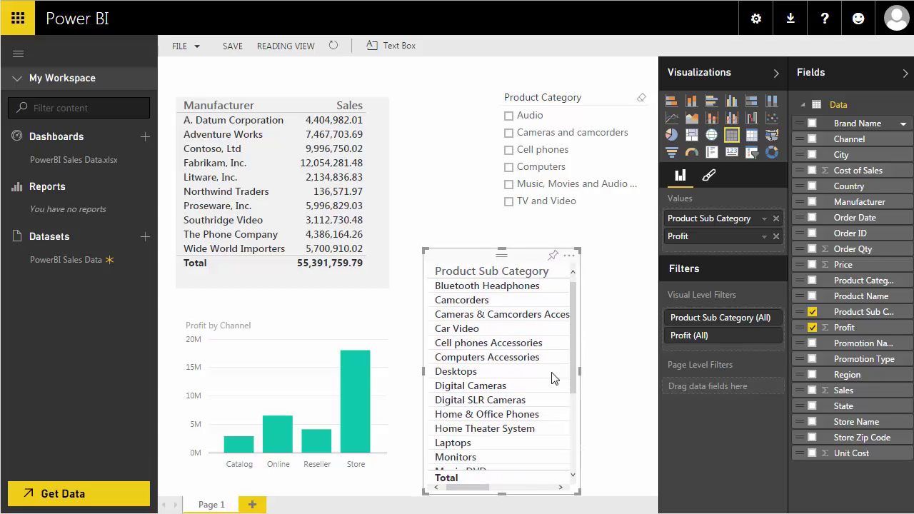
{"action": "left_click_drag", "start_coordinate": [581, 374], "coordinate": [618, 372]}
{"action": "left_click", "coordinate": [508, 149]}
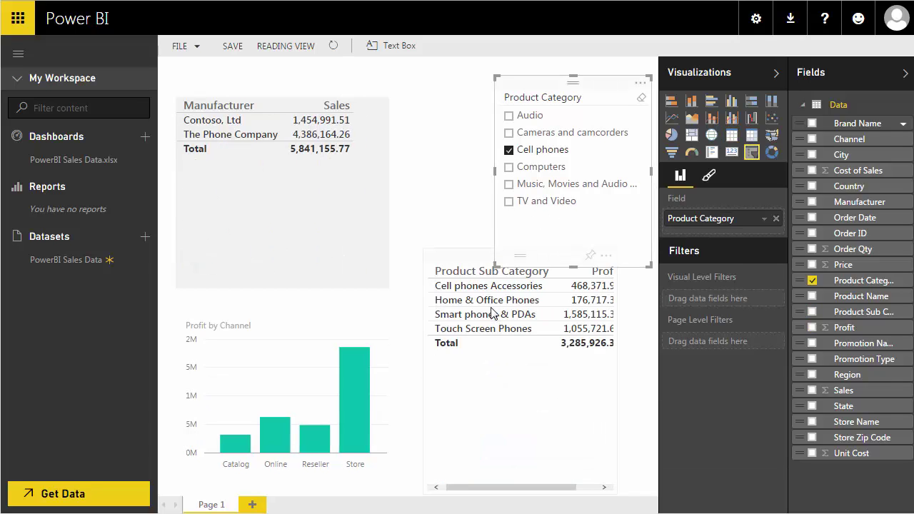
{"action": "left_click", "coordinate": [543, 412]}
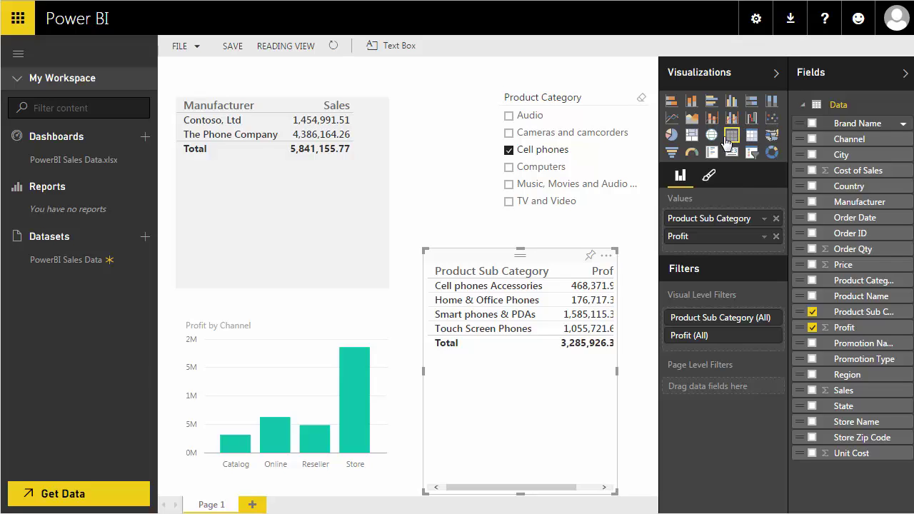
- Convert the Product Sub Category table into a stacked bar chart
{"action": "left_click", "coordinate": [672, 103]}
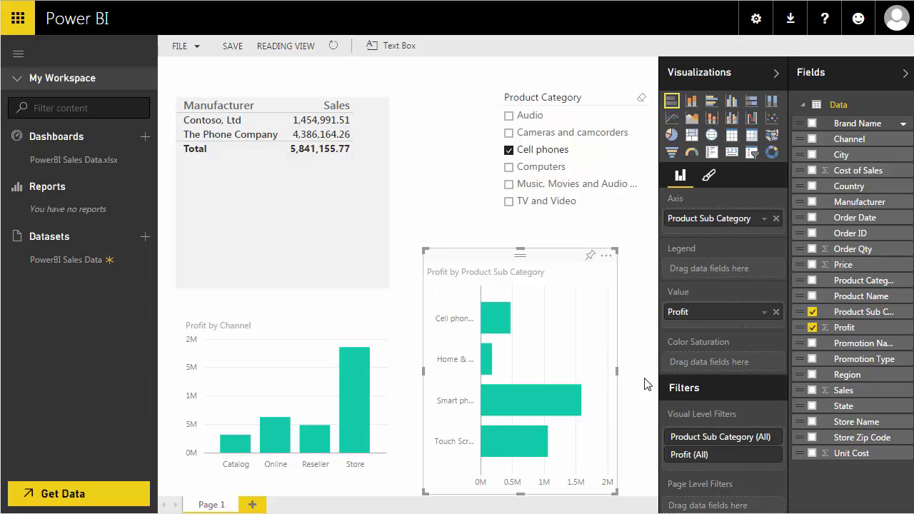
{"action": "left_click", "coordinate": [710, 177]}
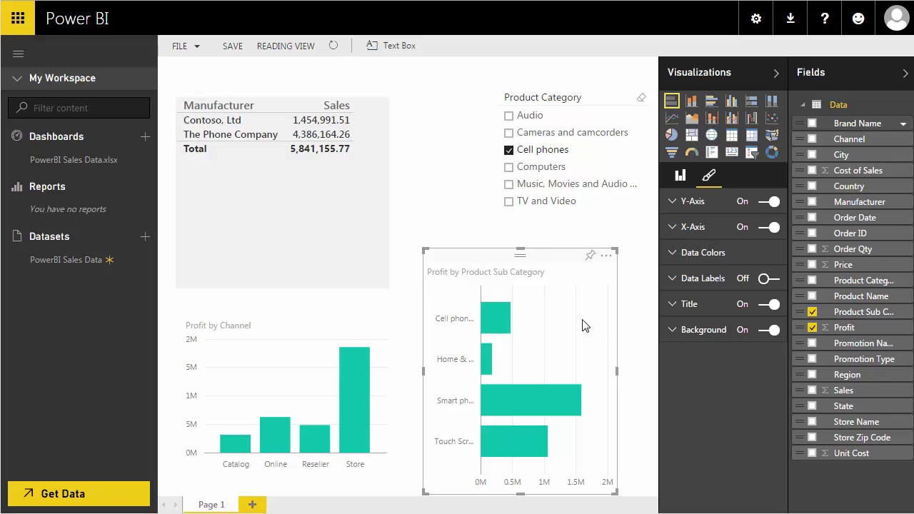
{"action": "left_click", "coordinate": [631, 327]}
{"action": "left_click", "coordinate": [600, 376]}
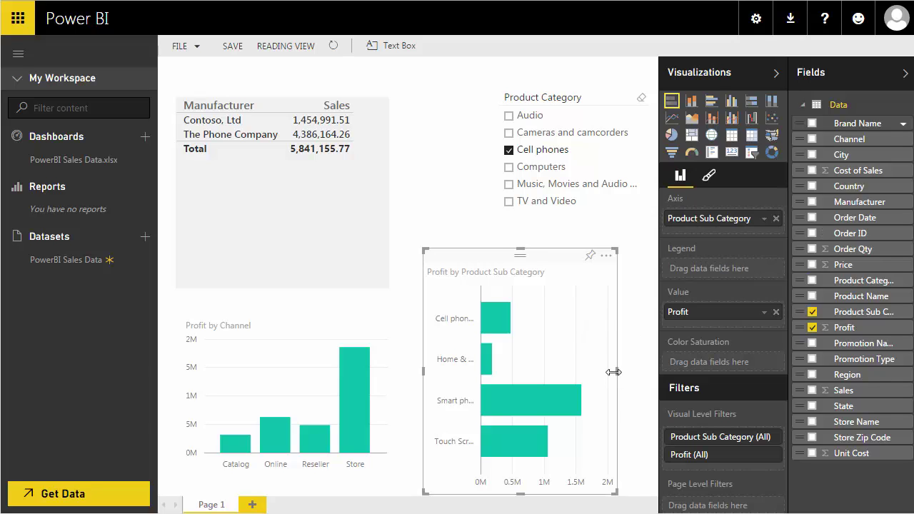
- Widen the bar chart on both sides and cross-filter to Cell phones Accessories
{"action": "left_click_drag", "start_coordinate": [617, 371], "coordinate": [634, 372]}
{"action": "left_click_drag", "start_coordinate": [426, 369], "coordinate": [420, 370]}
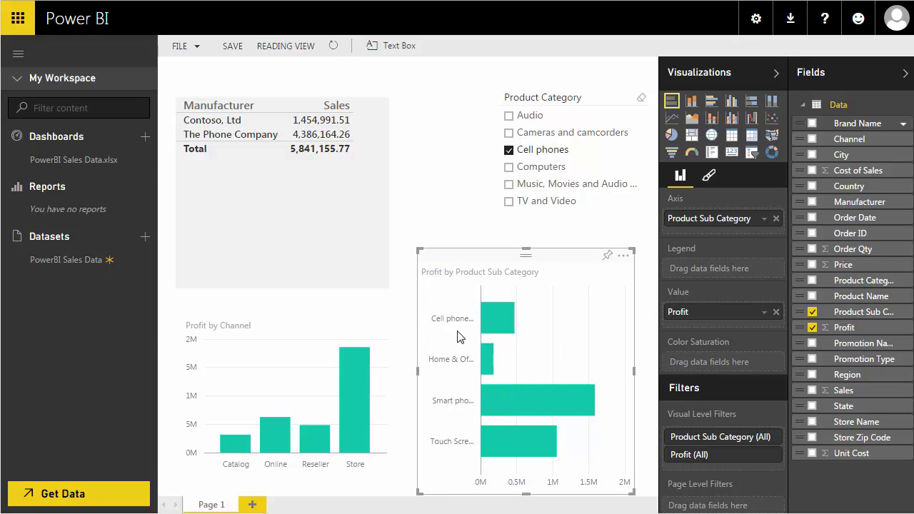
{"action": "mouse_move", "coordinate": [501, 326]}
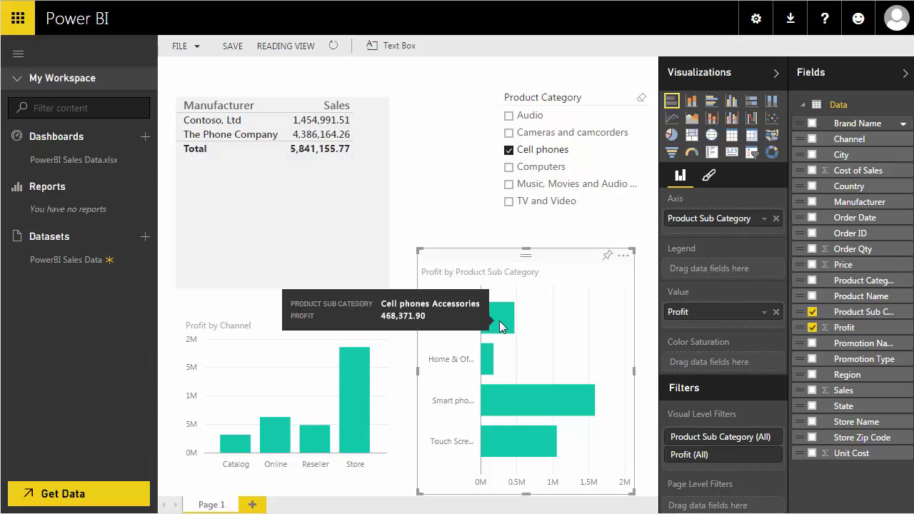
{"action": "left_click", "coordinate": [500, 321]}
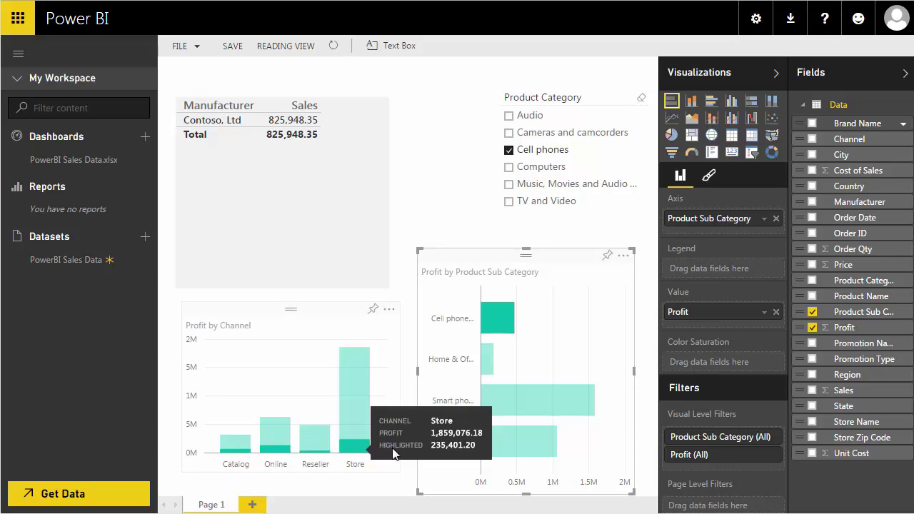
{"action": "mouse_move", "coordinate": [488, 320]}
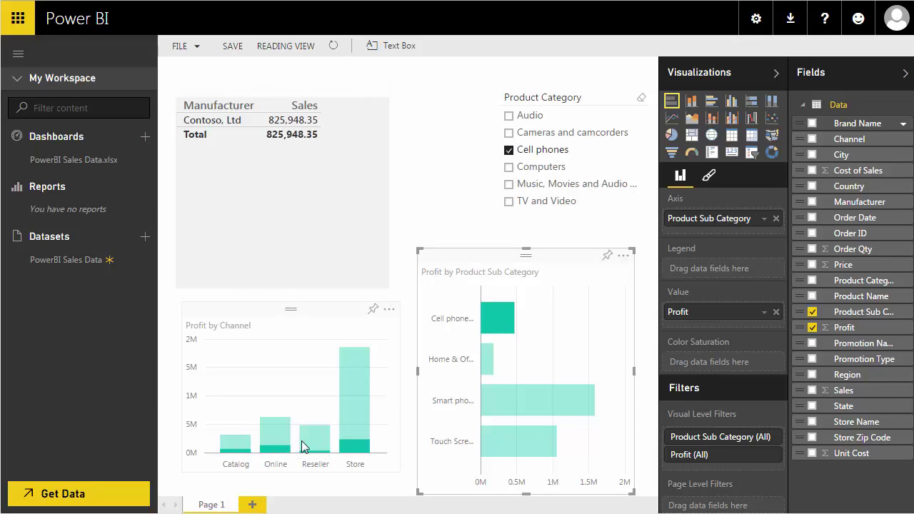
- Turn on Data Labels for the Profit by Channel chart
{"action": "left_click", "coordinate": [325, 334]}
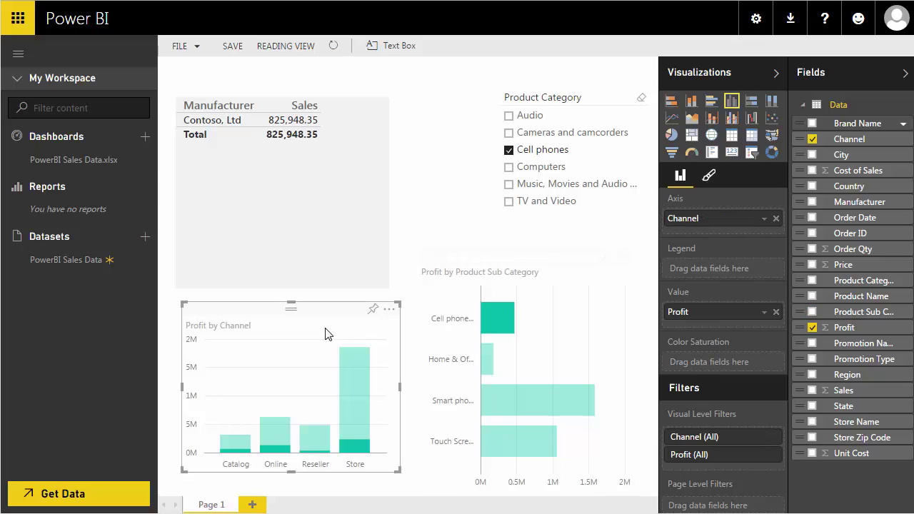
{"action": "left_click", "coordinate": [709, 176]}
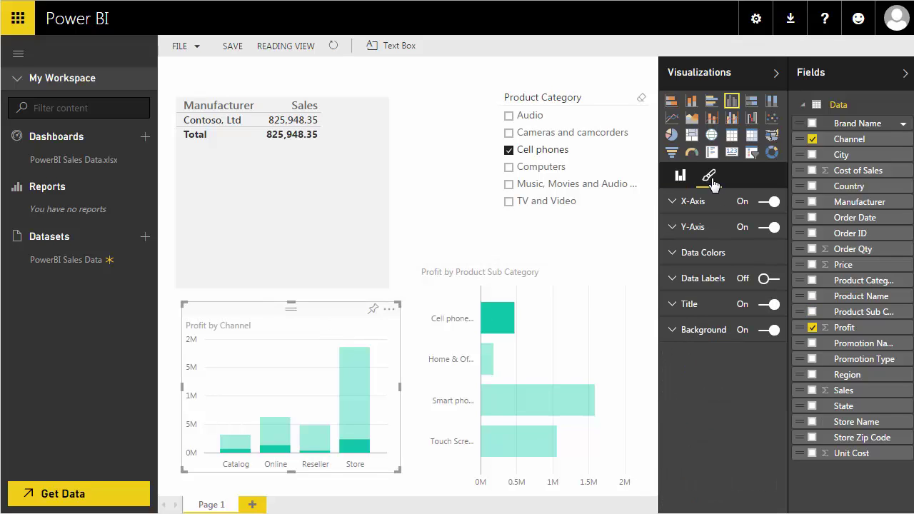
{"action": "left_click", "coordinate": [774, 280]}
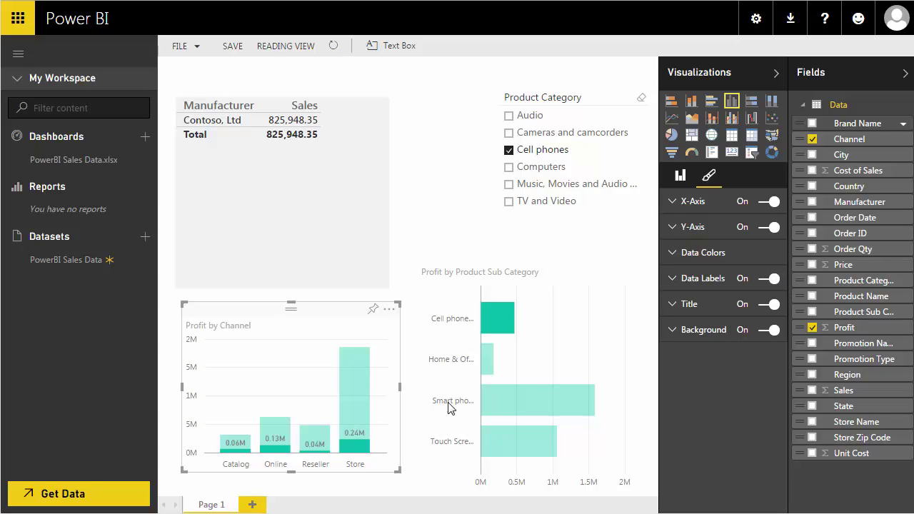
- Cross-filter by Home & Office Phones, then Smart phones & PDAs, then back to Cell phones Accessories
{"action": "left_click", "coordinate": [528, 371]}
{"action": "left_click", "coordinate": [487, 363]}
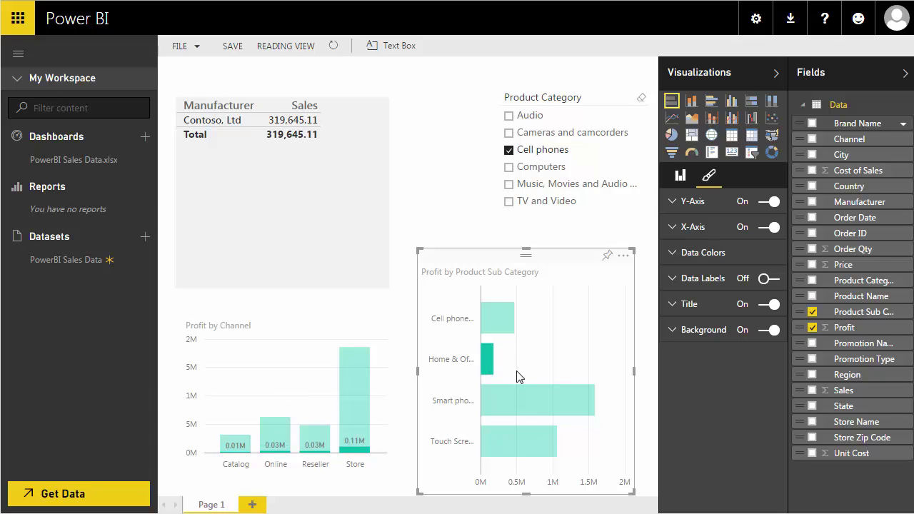
{"action": "left_click", "coordinate": [516, 395]}
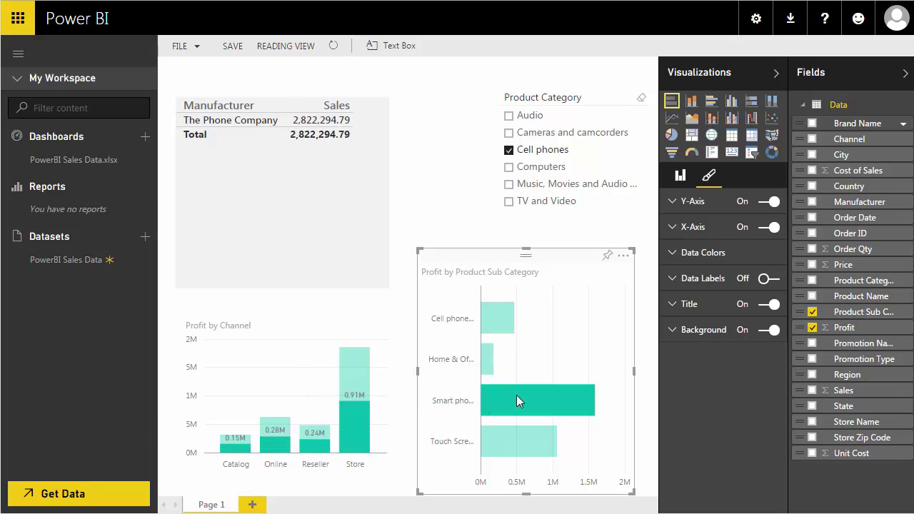
{"action": "left_click", "coordinate": [497, 317]}
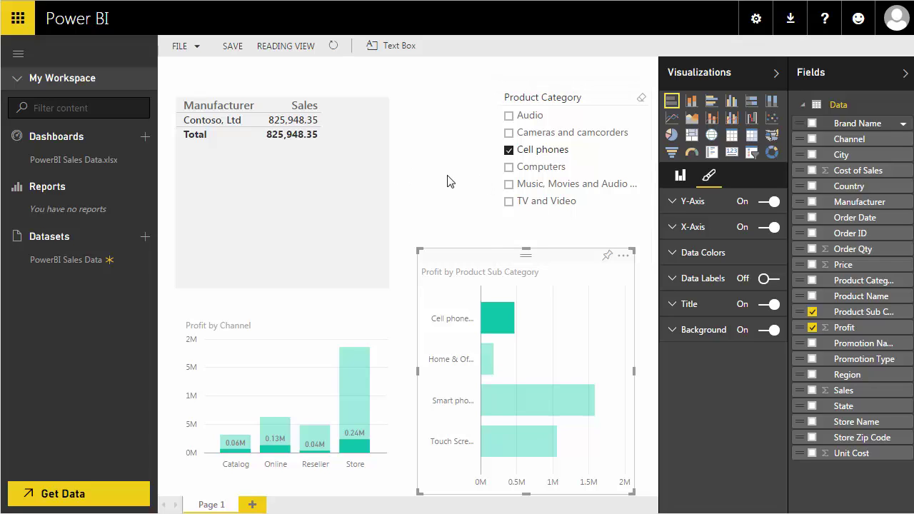
- Save the report with the name Sales Report
{"action": "left_click", "coordinate": [239, 46]}
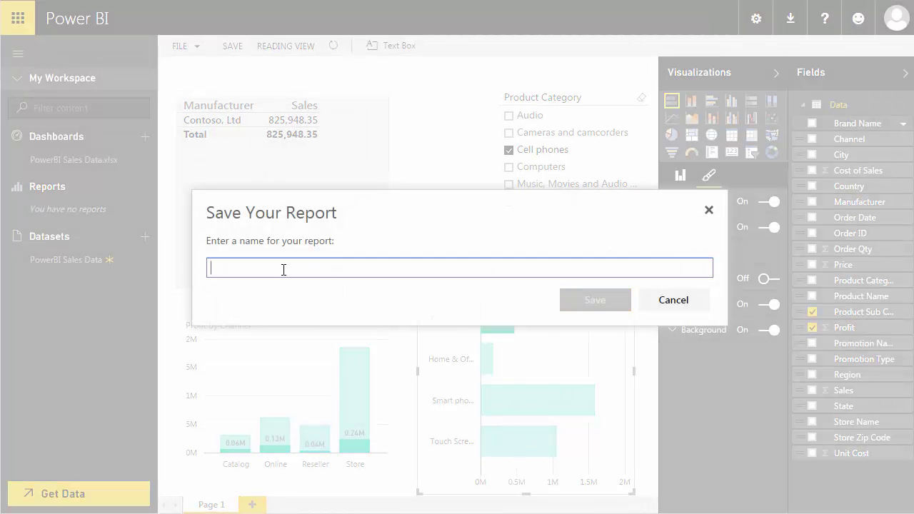
{"action": "type", "text": "Sales Report"}
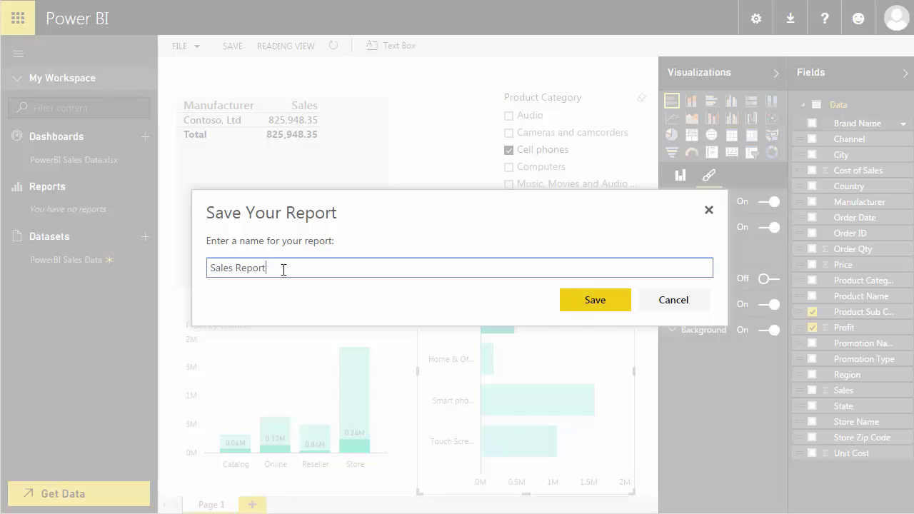
{"action": "left_click", "coordinate": [593, 306]}
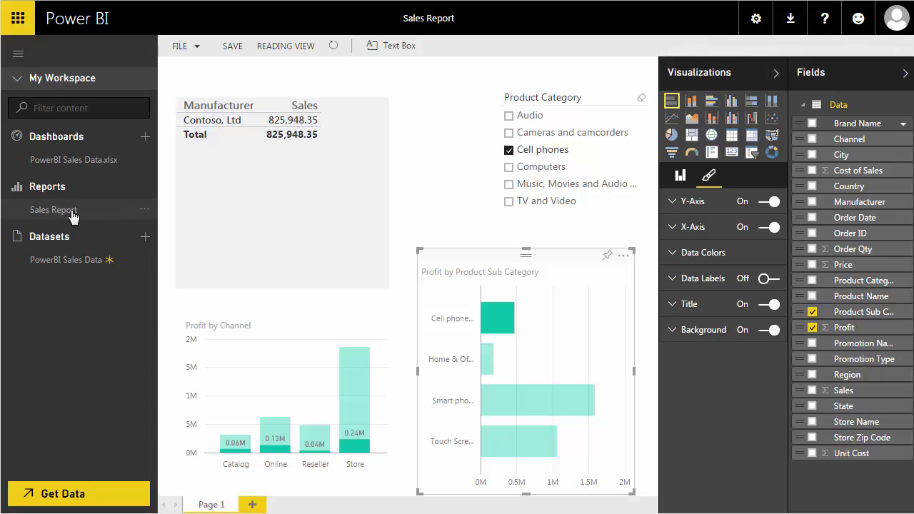
- Resave the report via File > Save and go to the PowerBI Sales Data.xlsx dashboard
{"action": "left_click", "coordinate": [190, 49]}
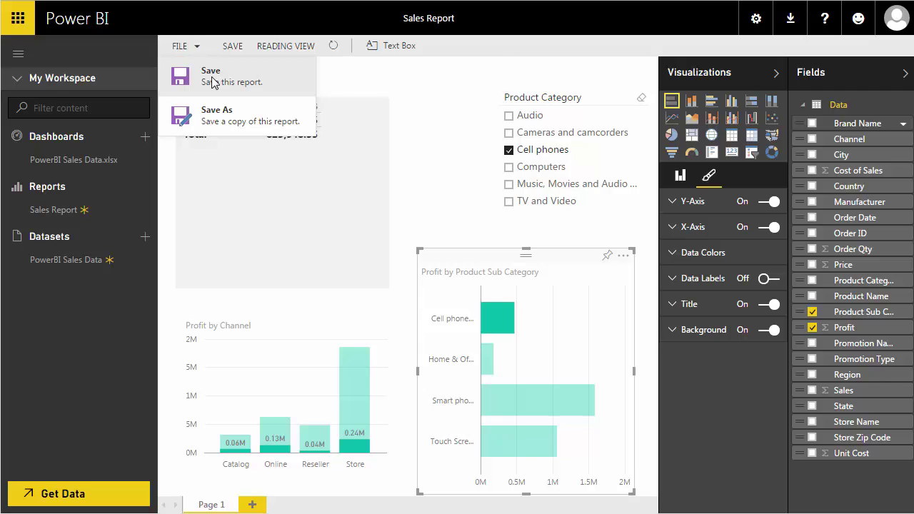
{"action": "left_click", "coordinate": [210, 75]}
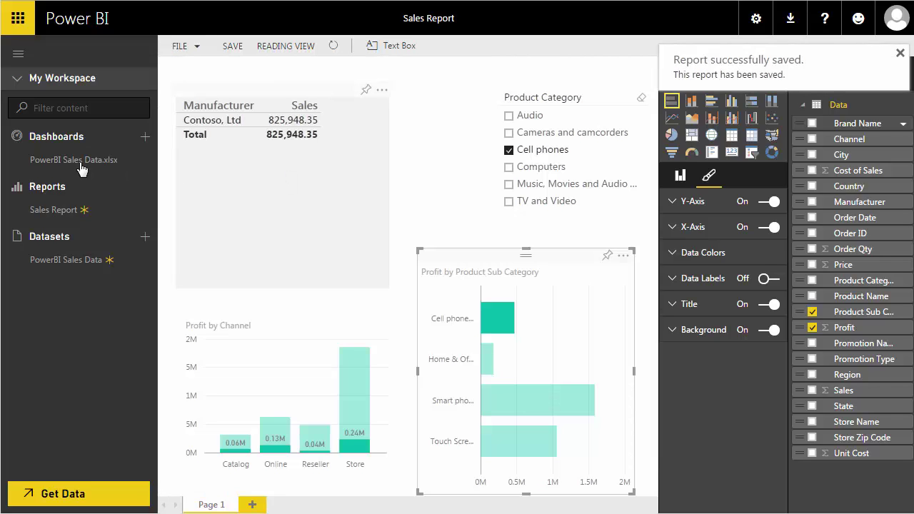
{"action": "left_click", "coordinate": [80, 168]}
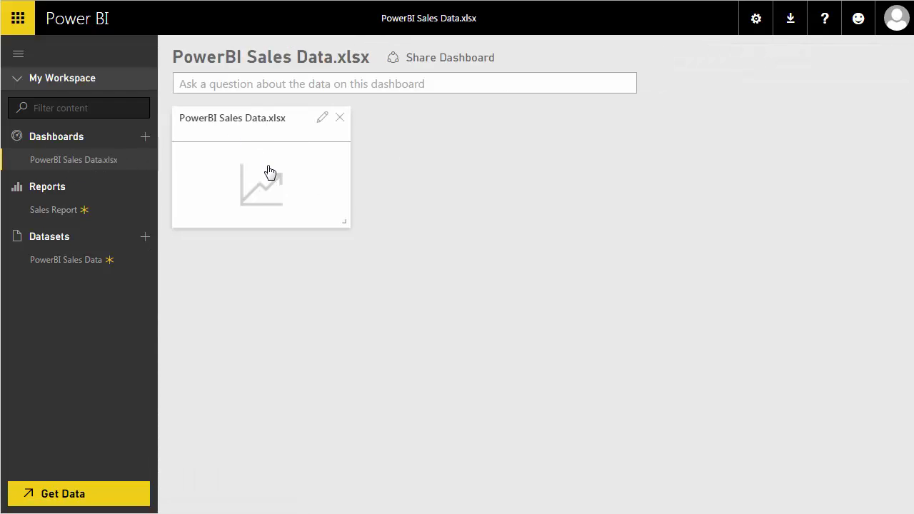
- Pin Sales Report's Profit by Channel chart to the PowerBI Sales Data.xlsx dashboard
{"action": "left_click", "coordinate": [84, 213]}
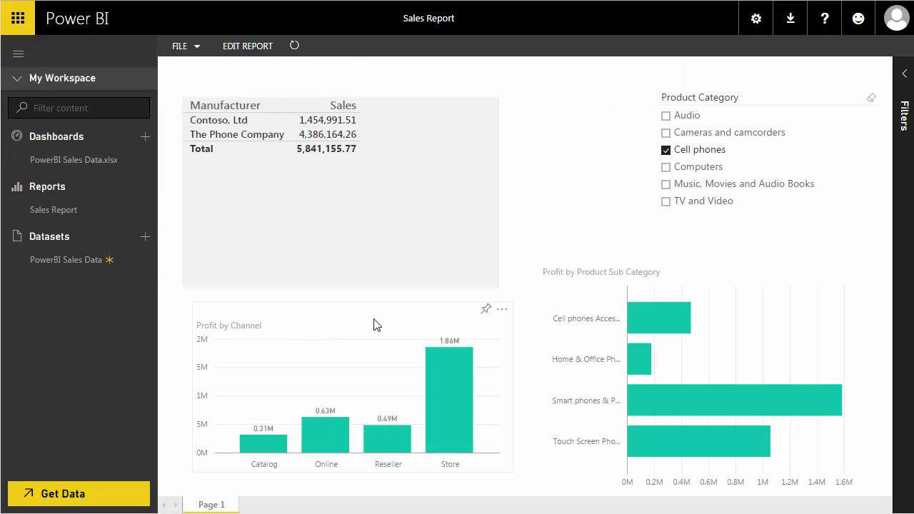
{"action": "left_click", "coordinate": [486, 313]}
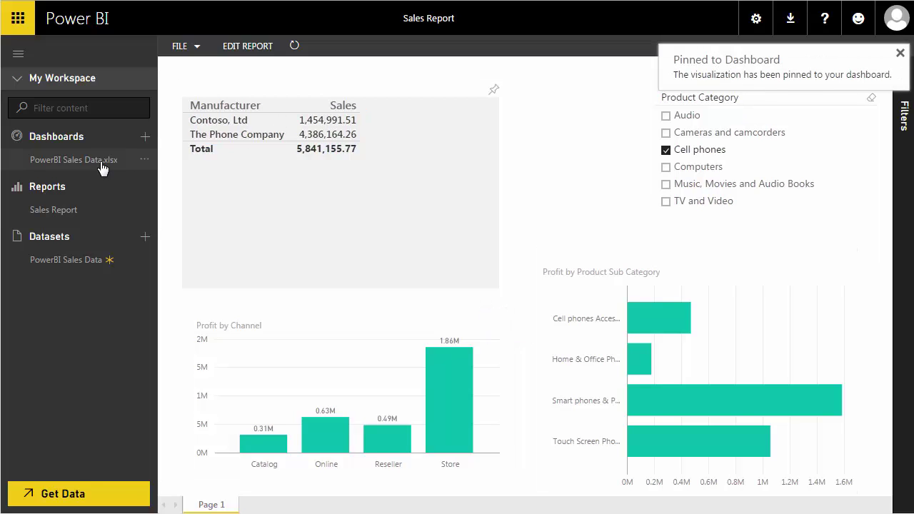
{"action": "left_click", "coordinate": [74, 161]}
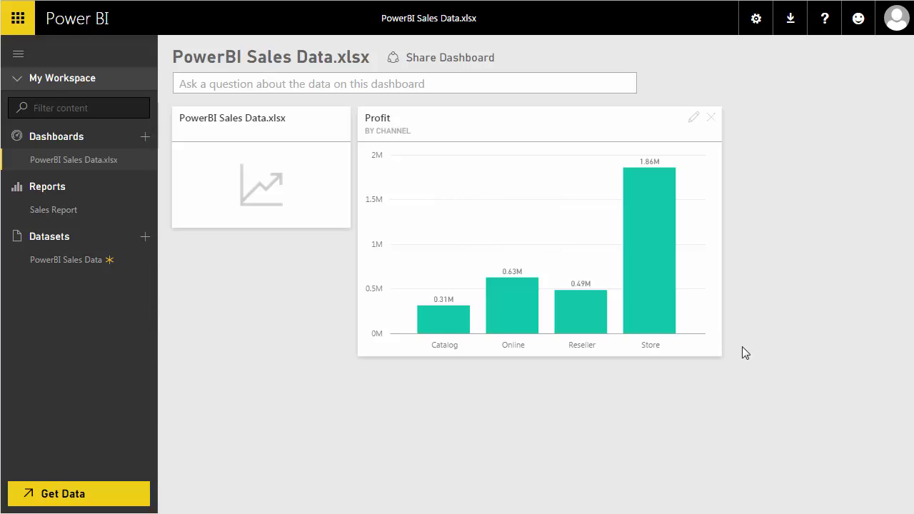
- Shrink the Profit tile on the dashboard and return to Sales Report
{"action": "left_click_drag", "start_coordinate": [715, 350], "coordinate": [606, 285]}
{"action": "left_click", "coordinate": [693, 120]}
{"action": "left_click", "coordinate": [550, 126]}
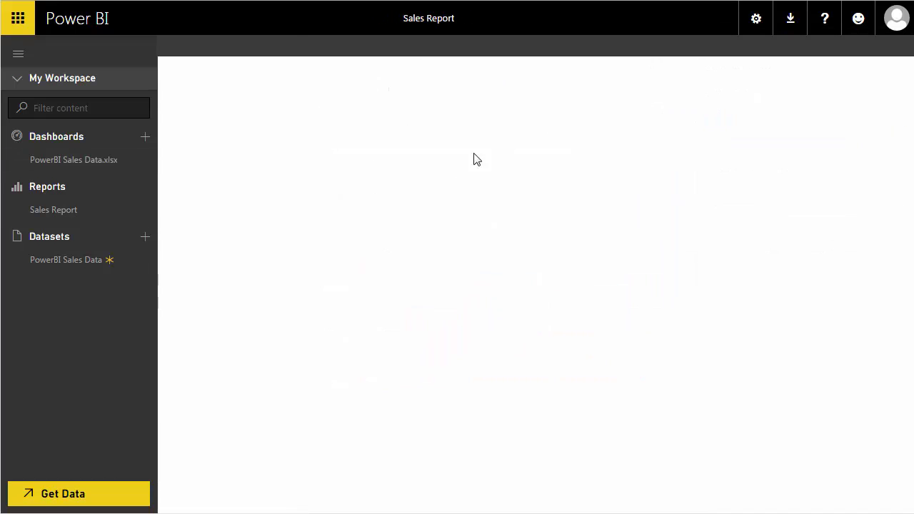